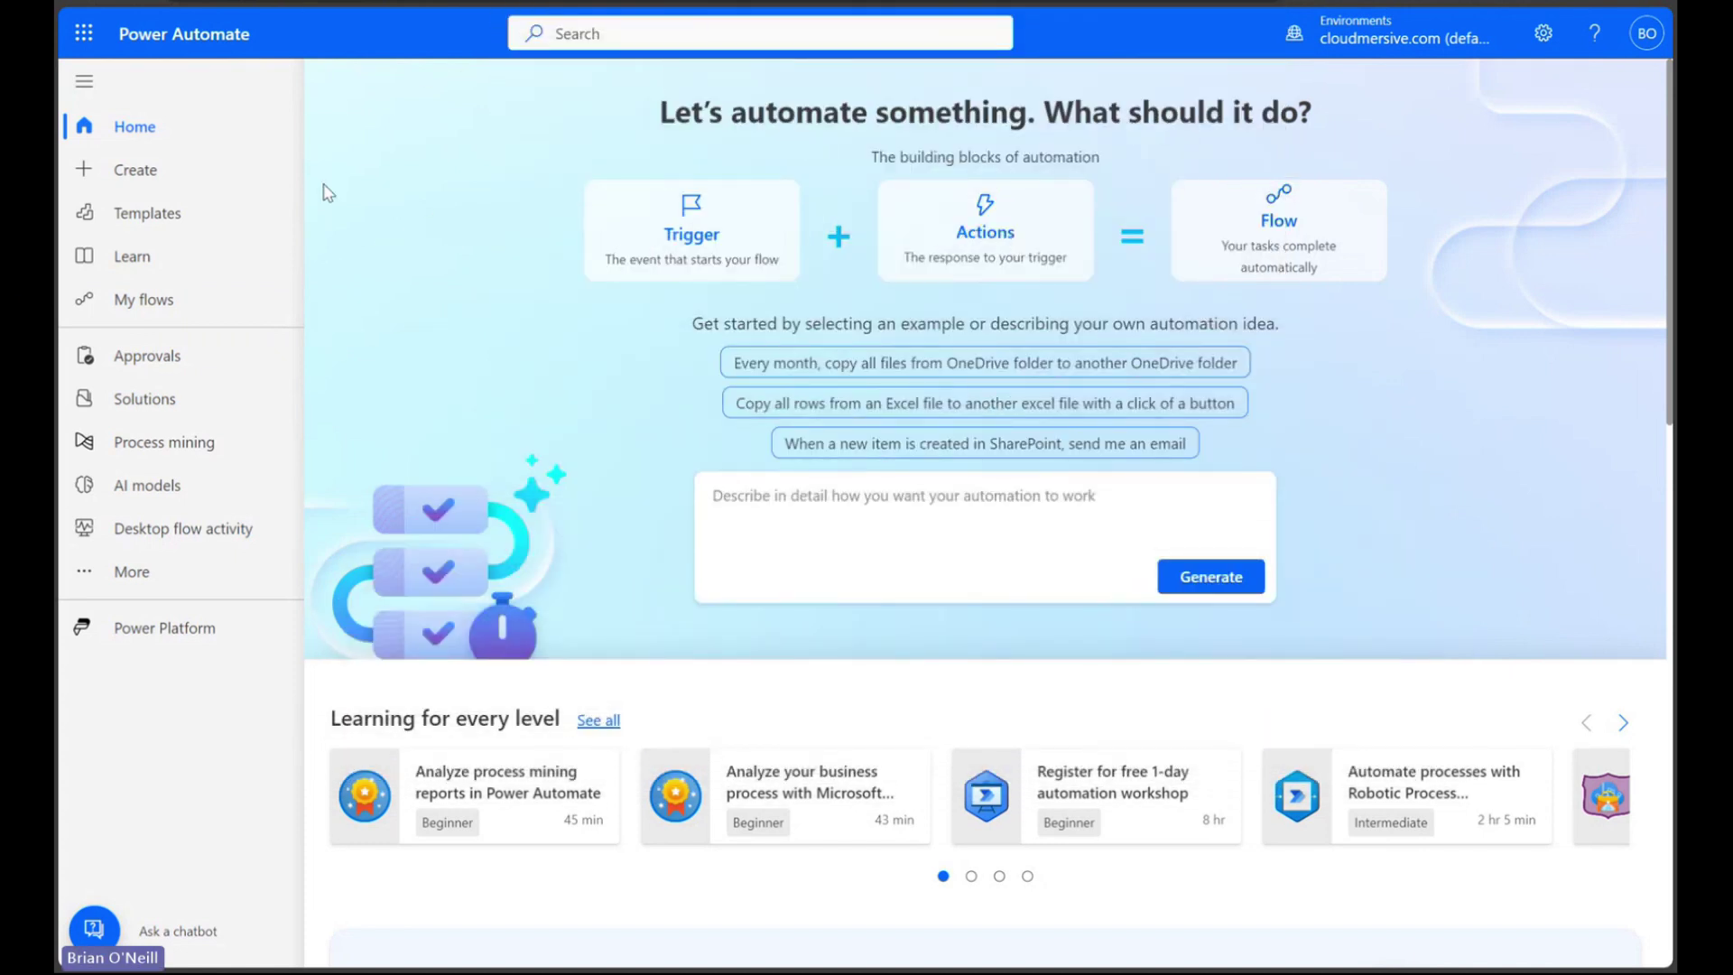
Step: Create an instant cloud flow from blank with the Manually trigger a flow trigger, and dismiss the Copilot pane
click(203, 169)
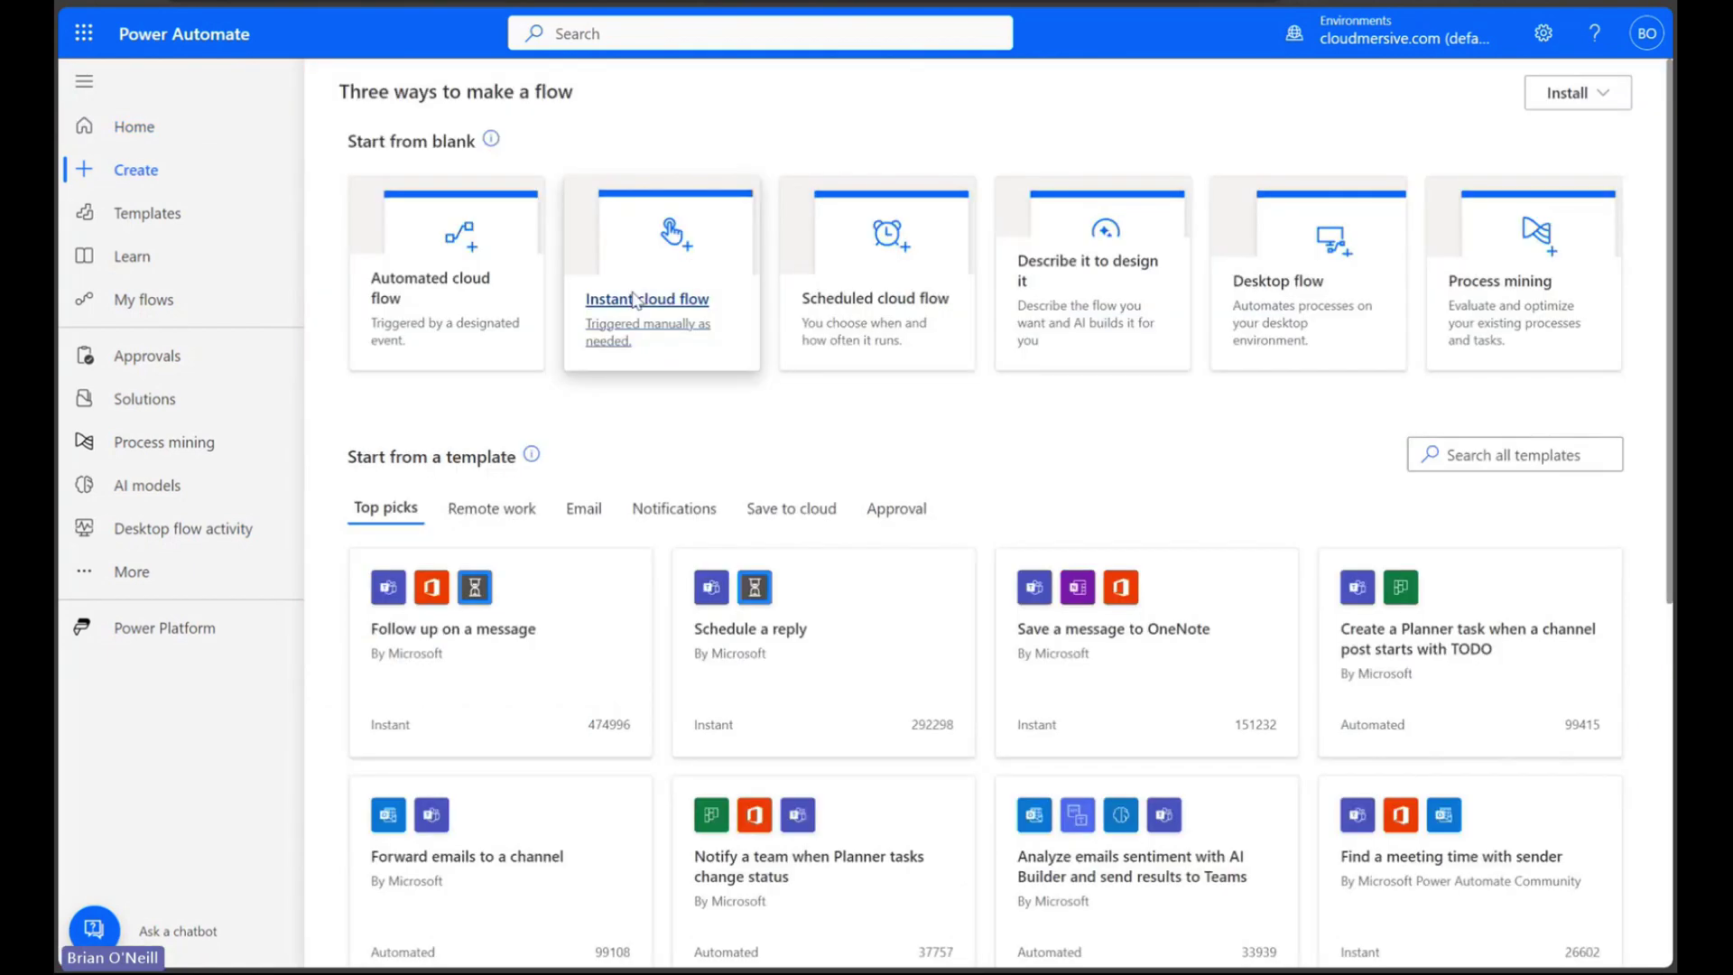
click(663, 271)
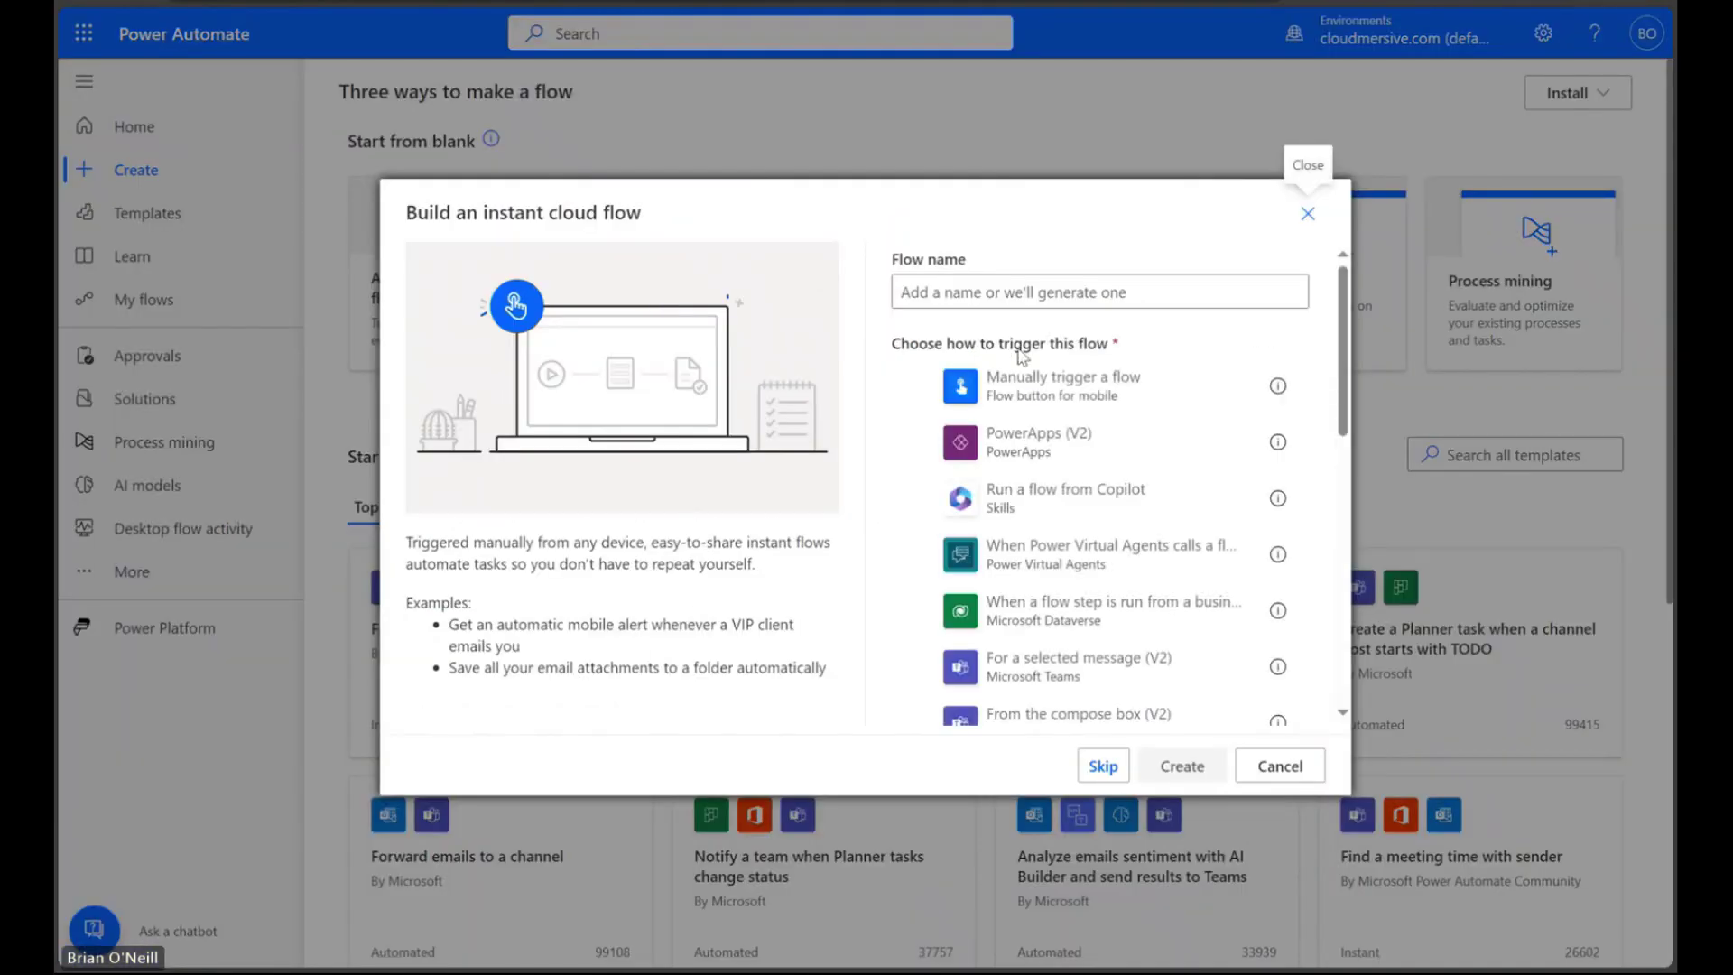
click(1070, 387)
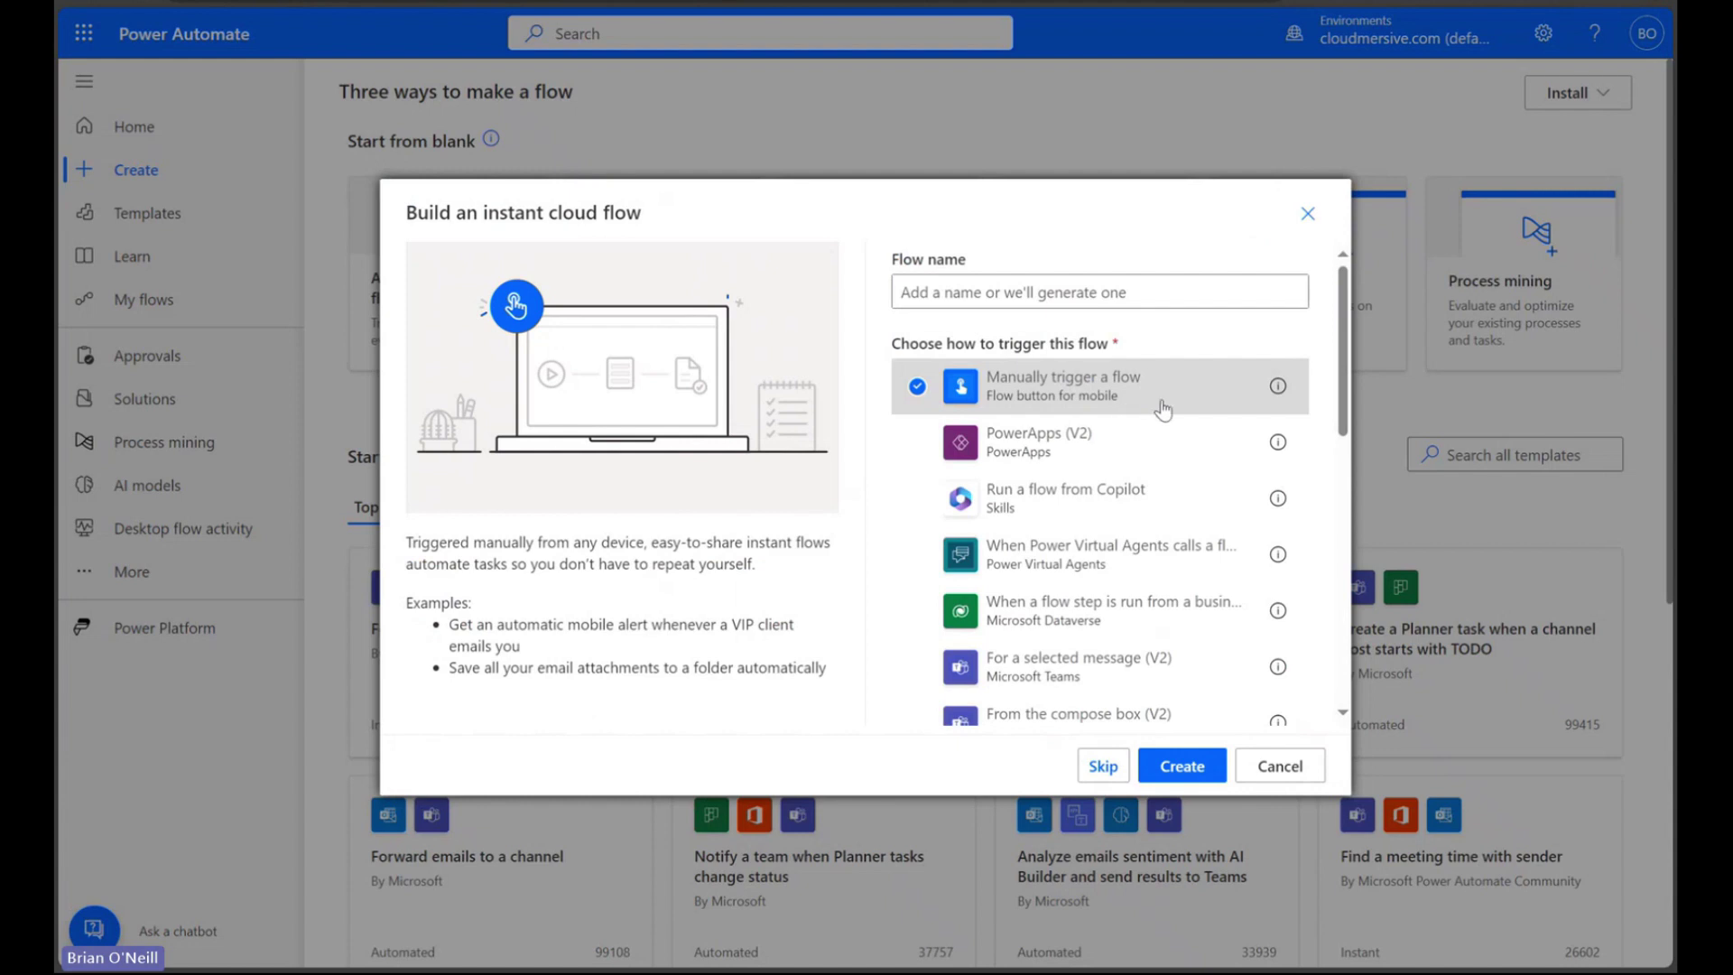
click(1181, 763)
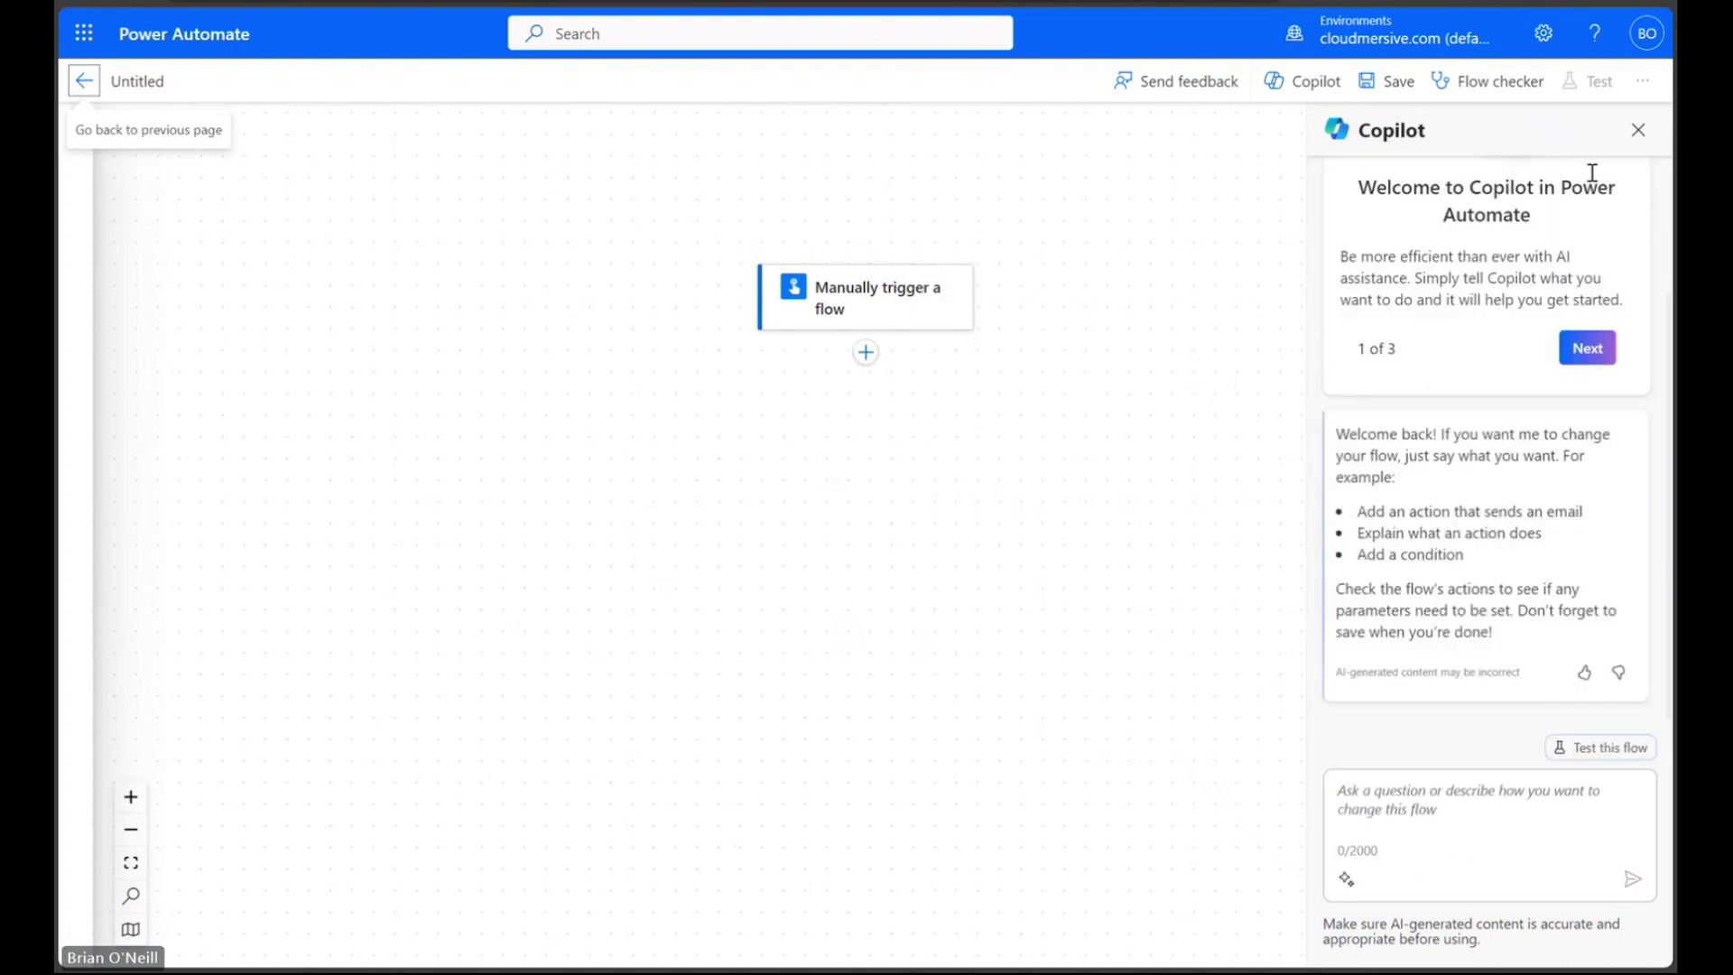
click(1638, 130)
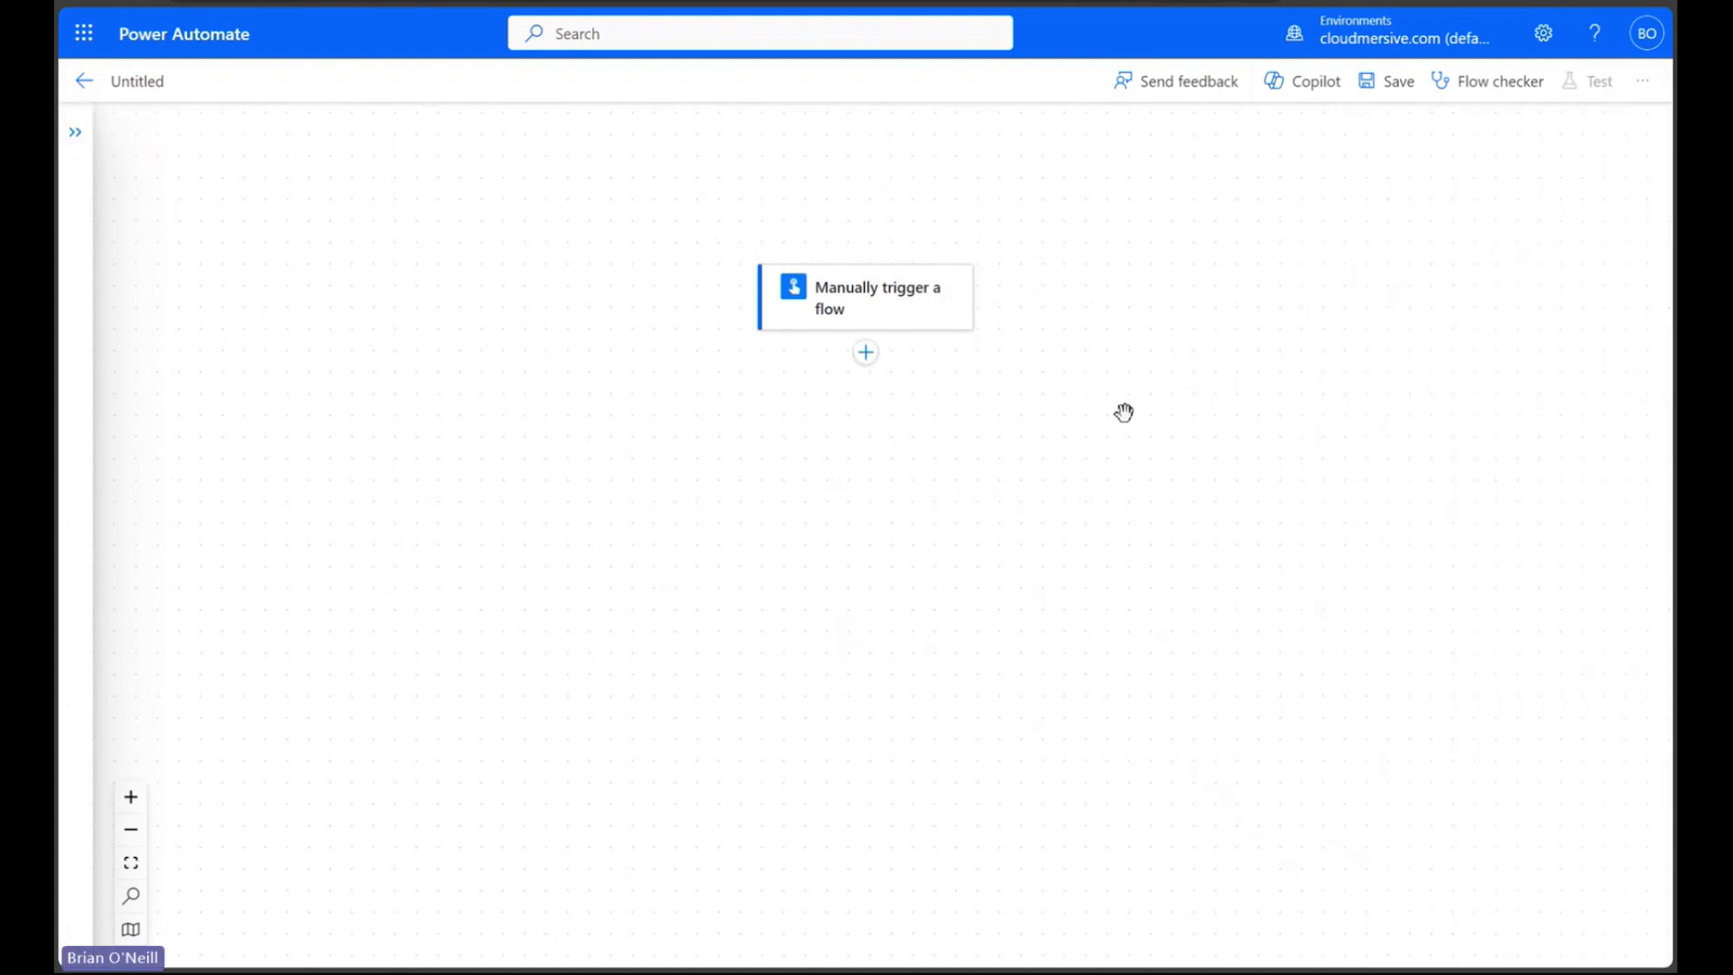
Step: Add the OneDrive for Business Get file content action after the manual trigger
click(866, 354)
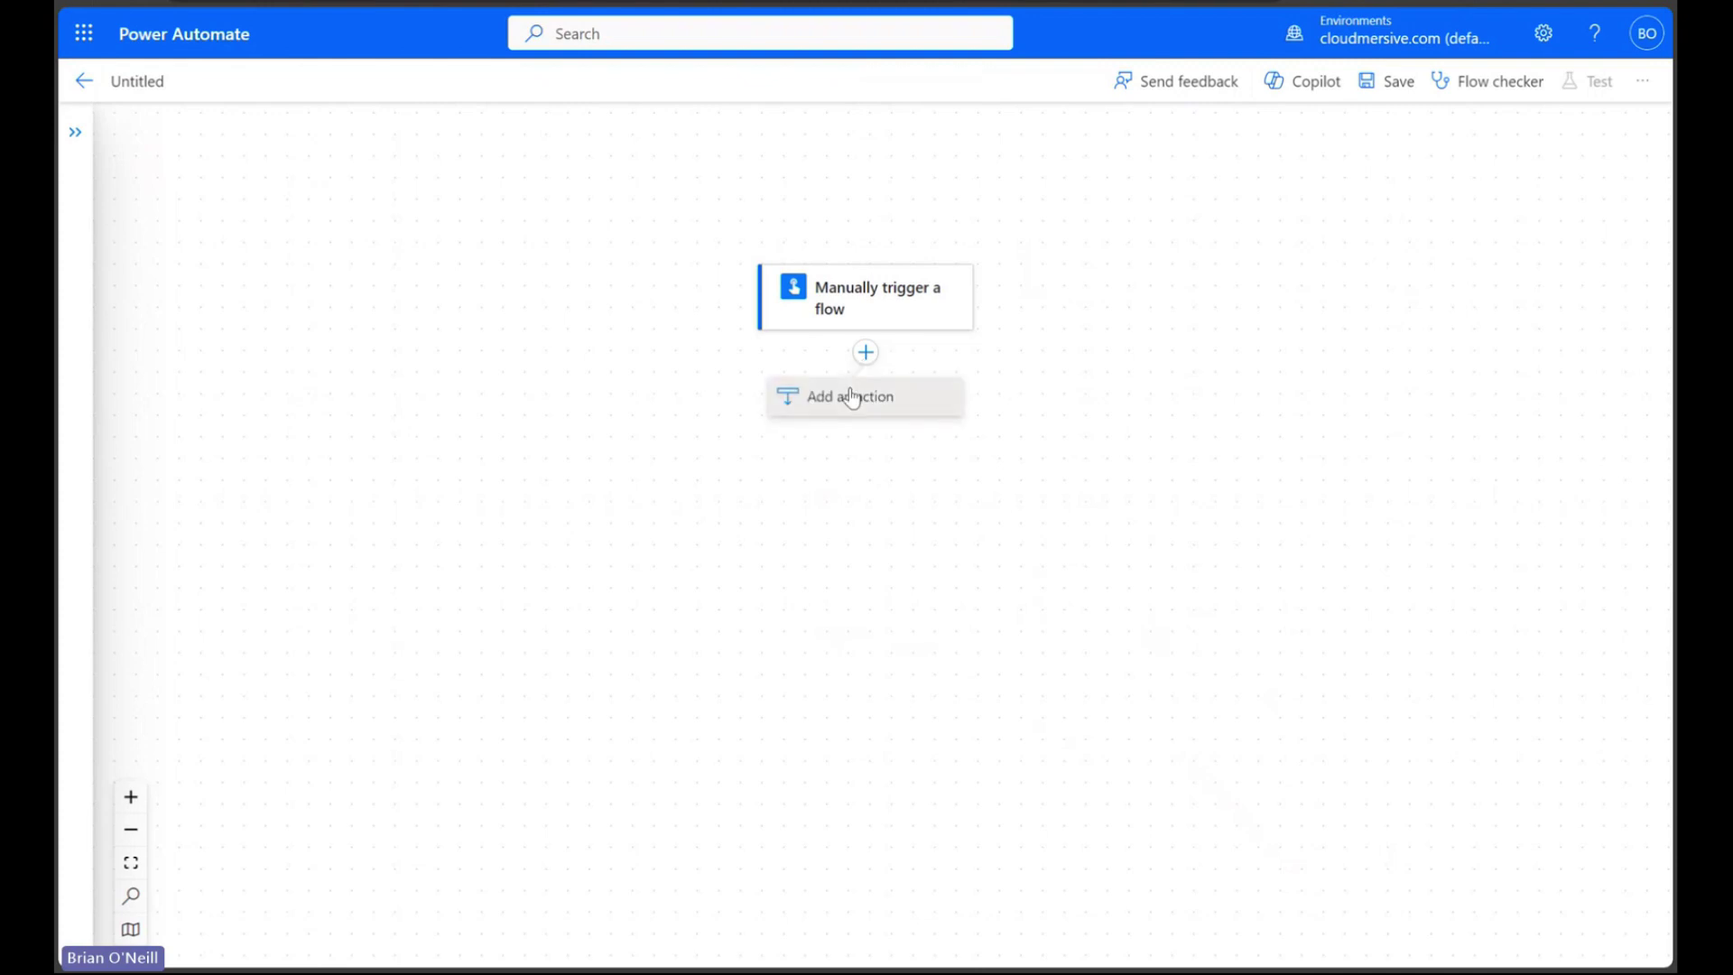
click(852, 398)
text(get file content)
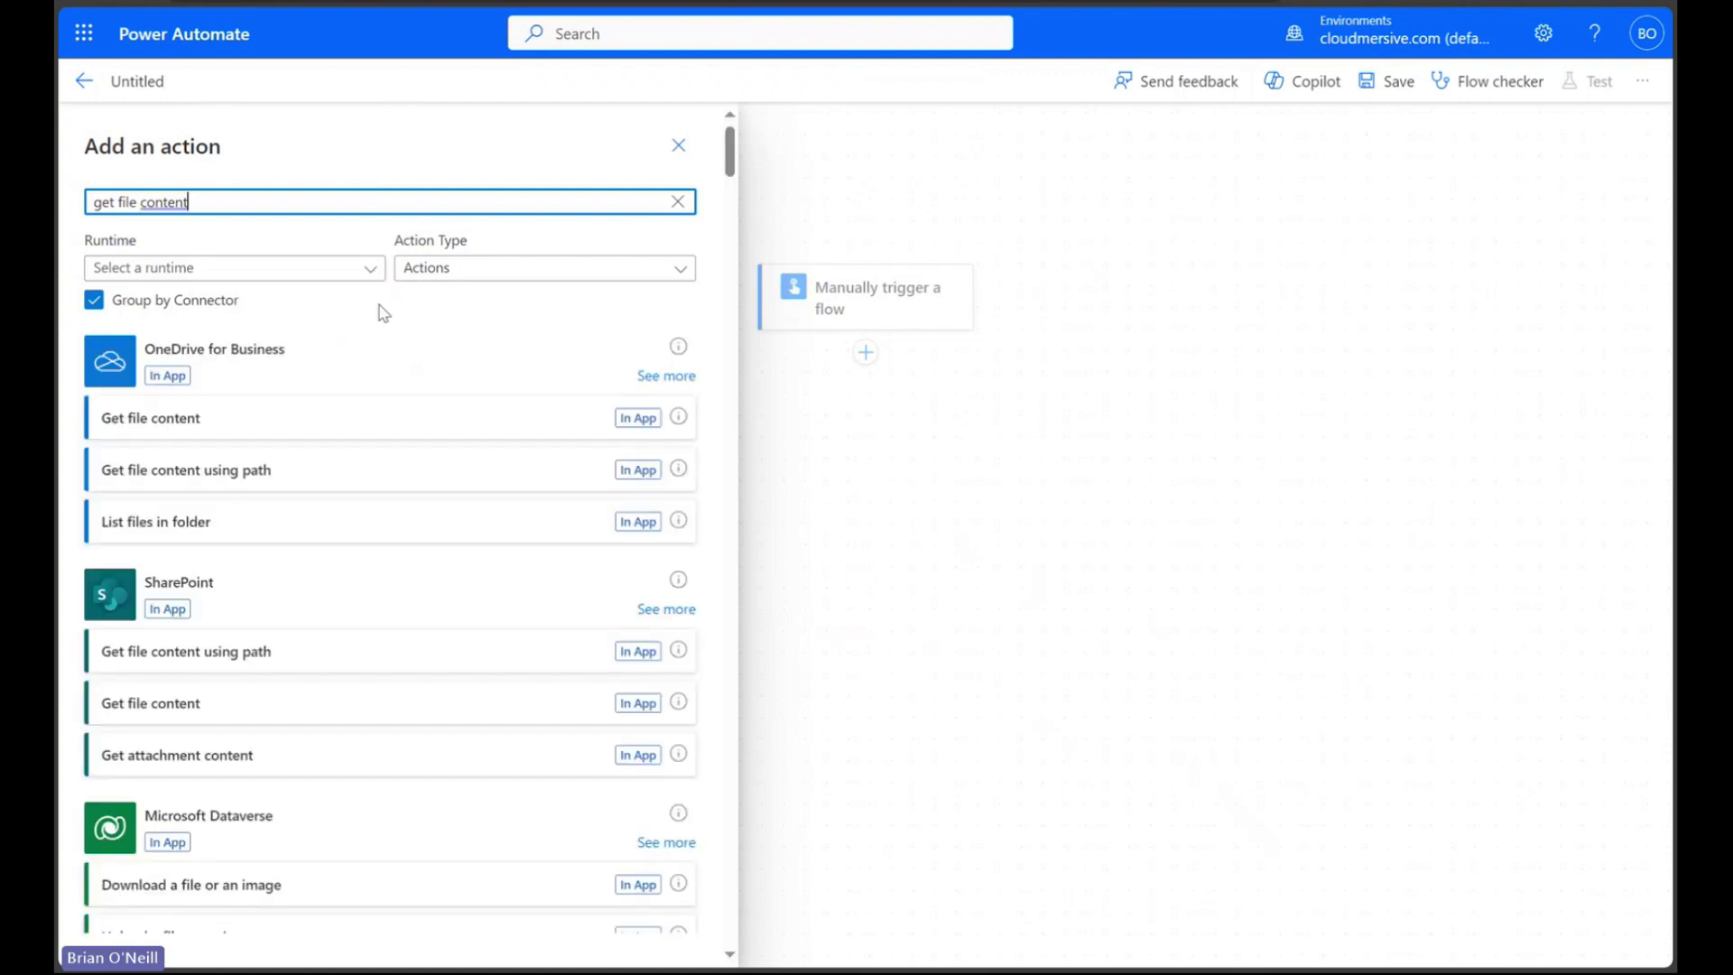
click(341, 430)
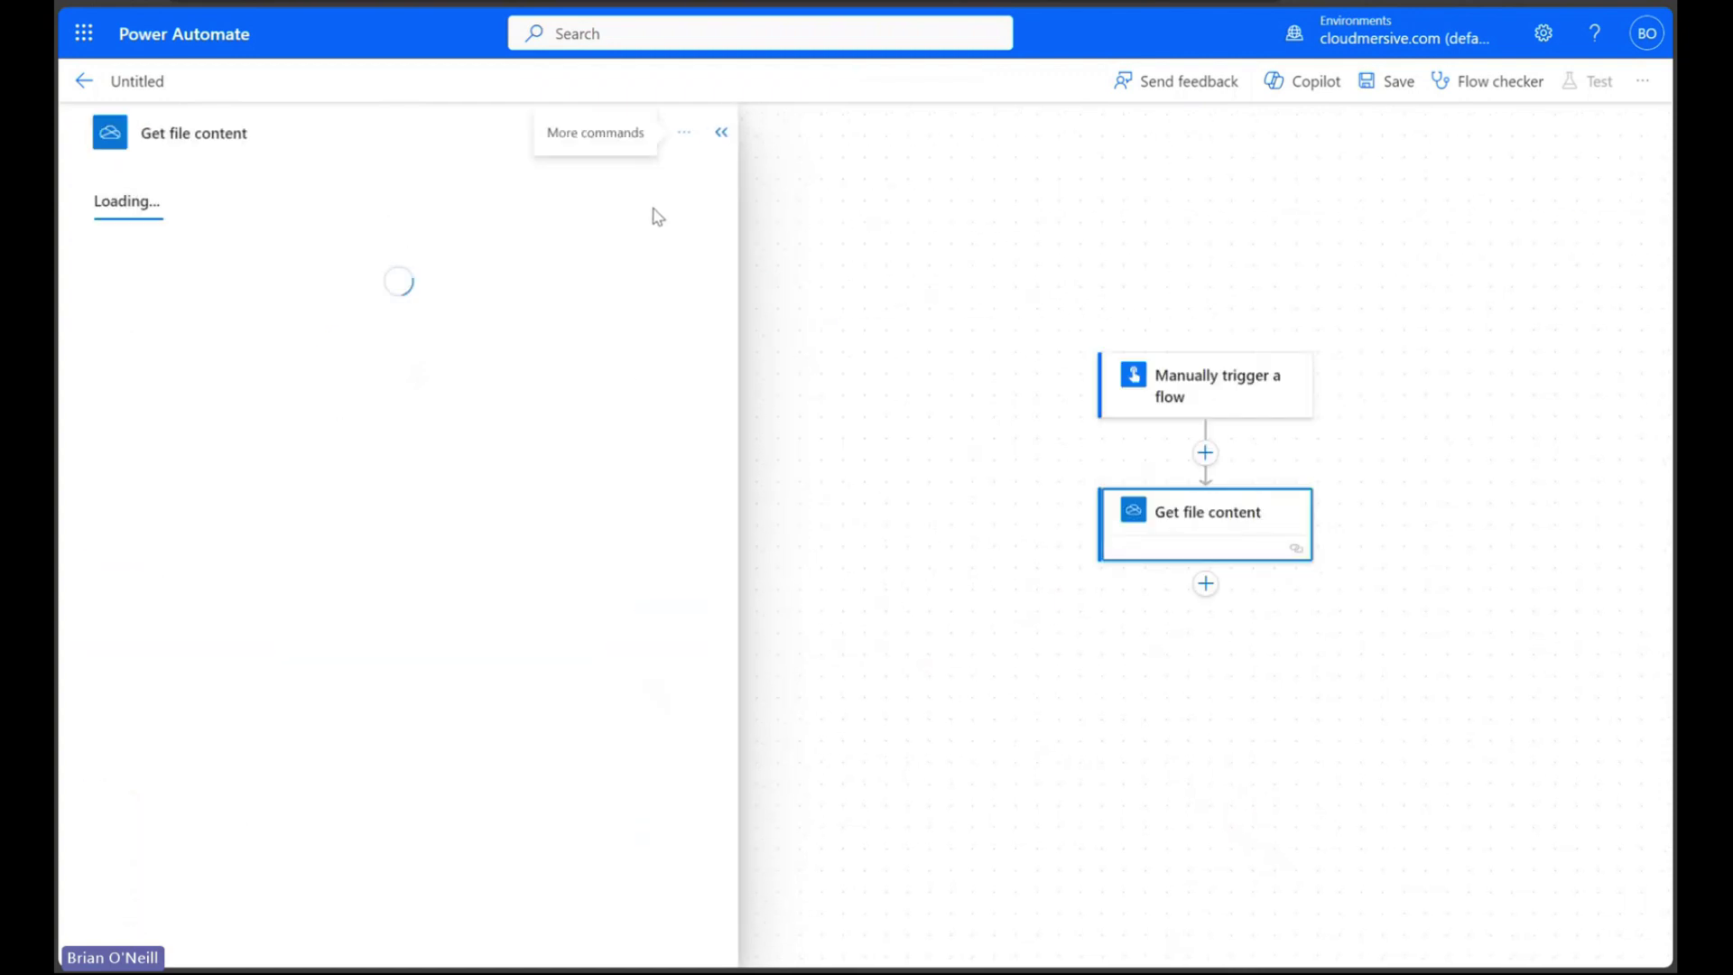
Step: Set the Get file content action's file to example text file.txt from the Sample Files folder
click(685, 280)
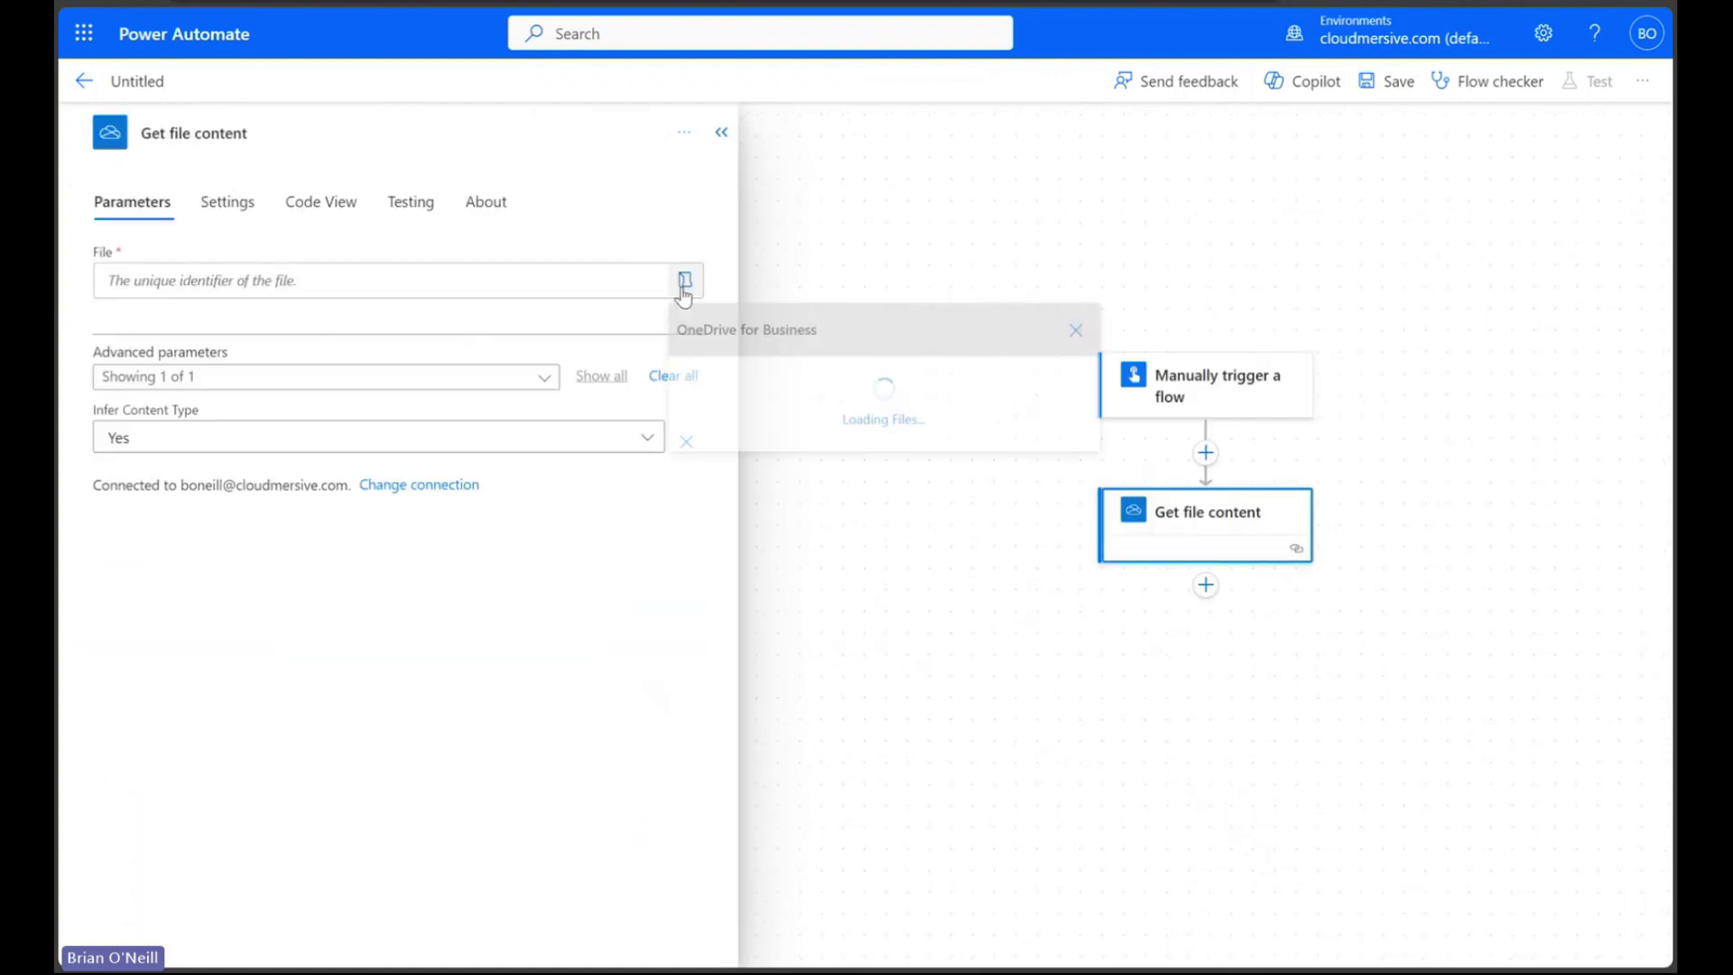
click(1076, 394)
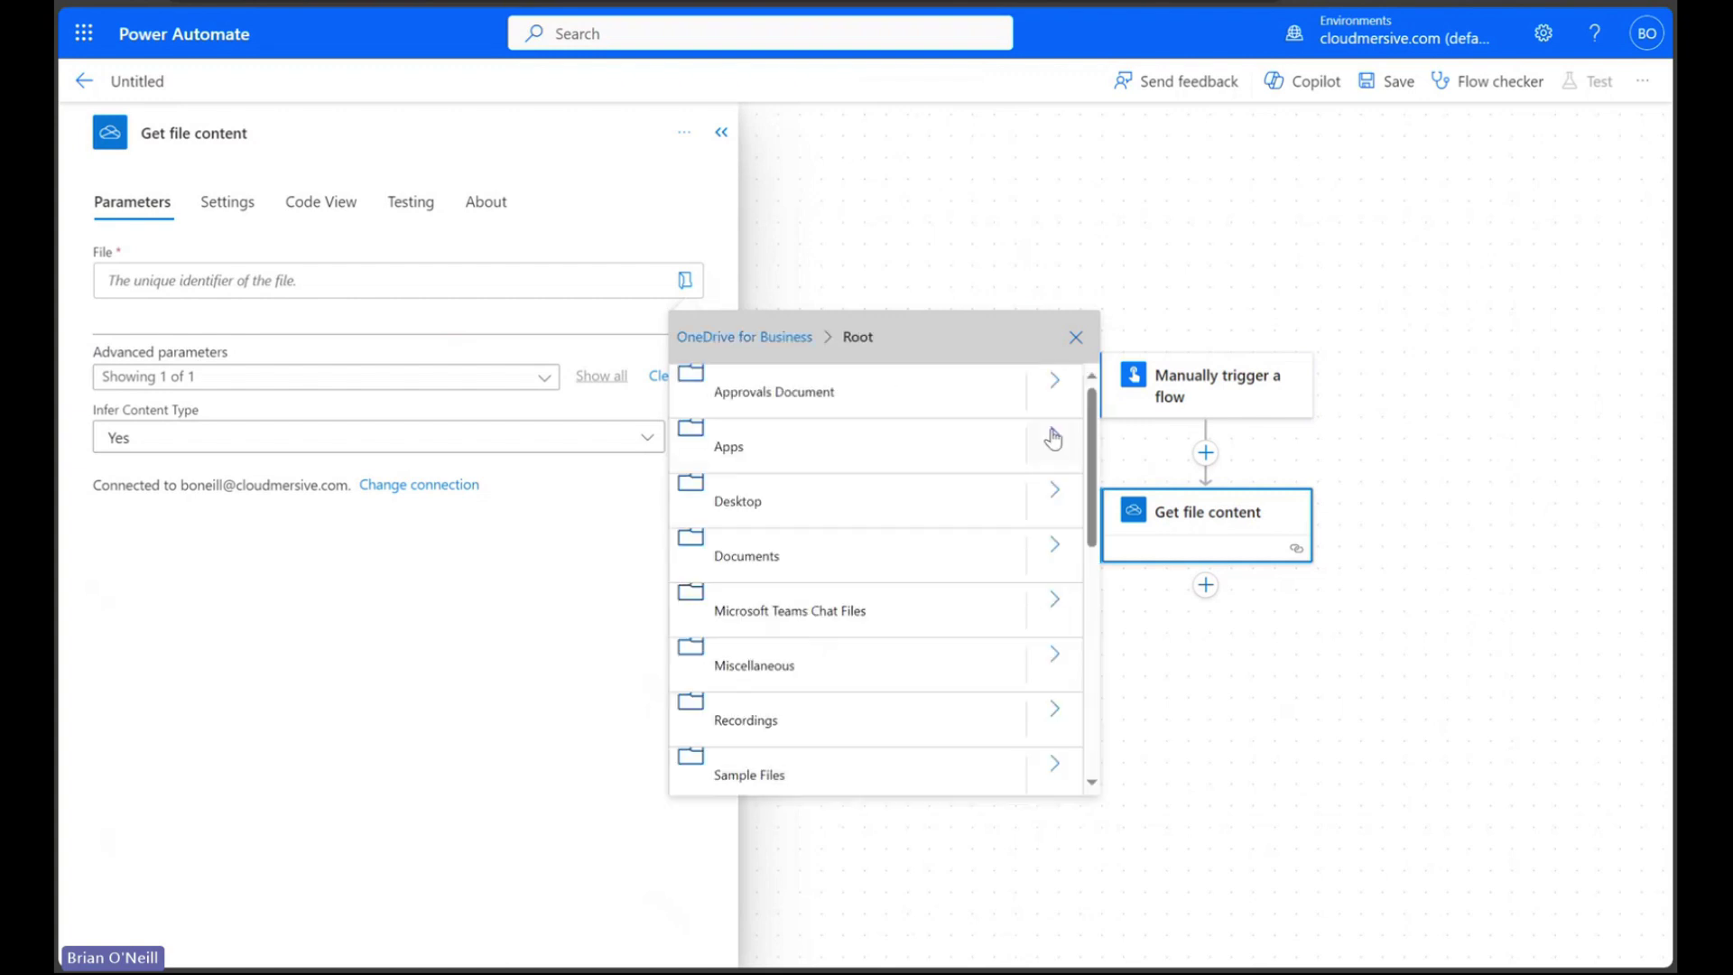
click(1050, 774)
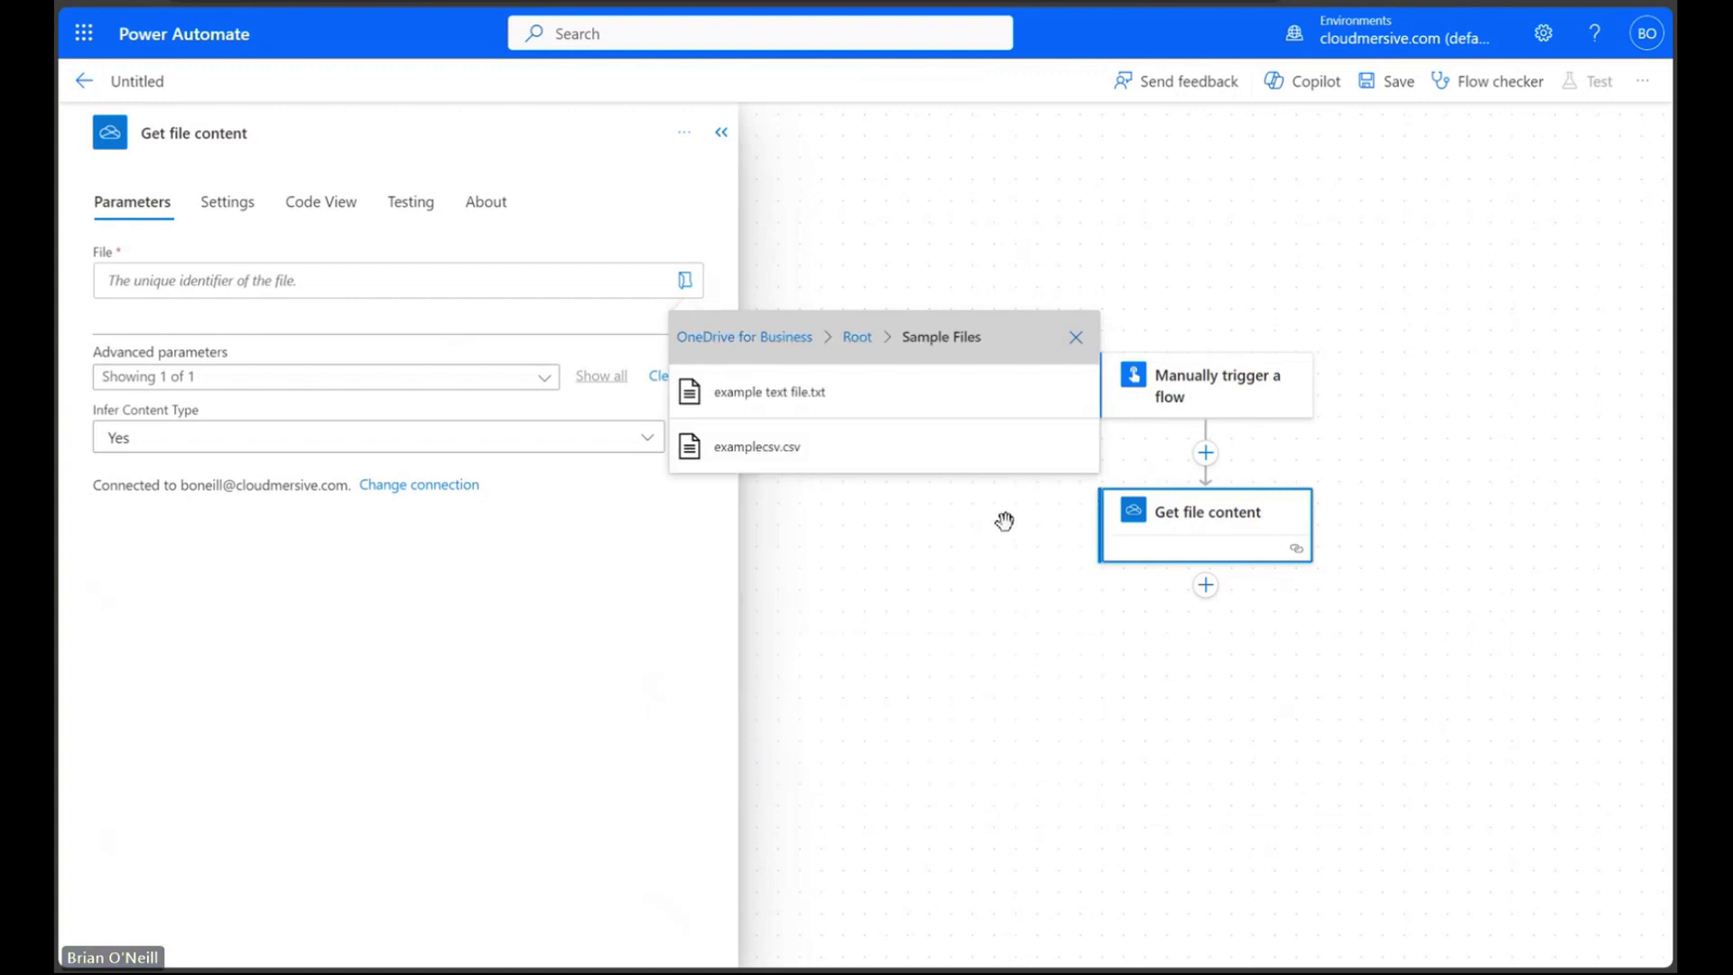
click(878, 397)
click(718, 127)
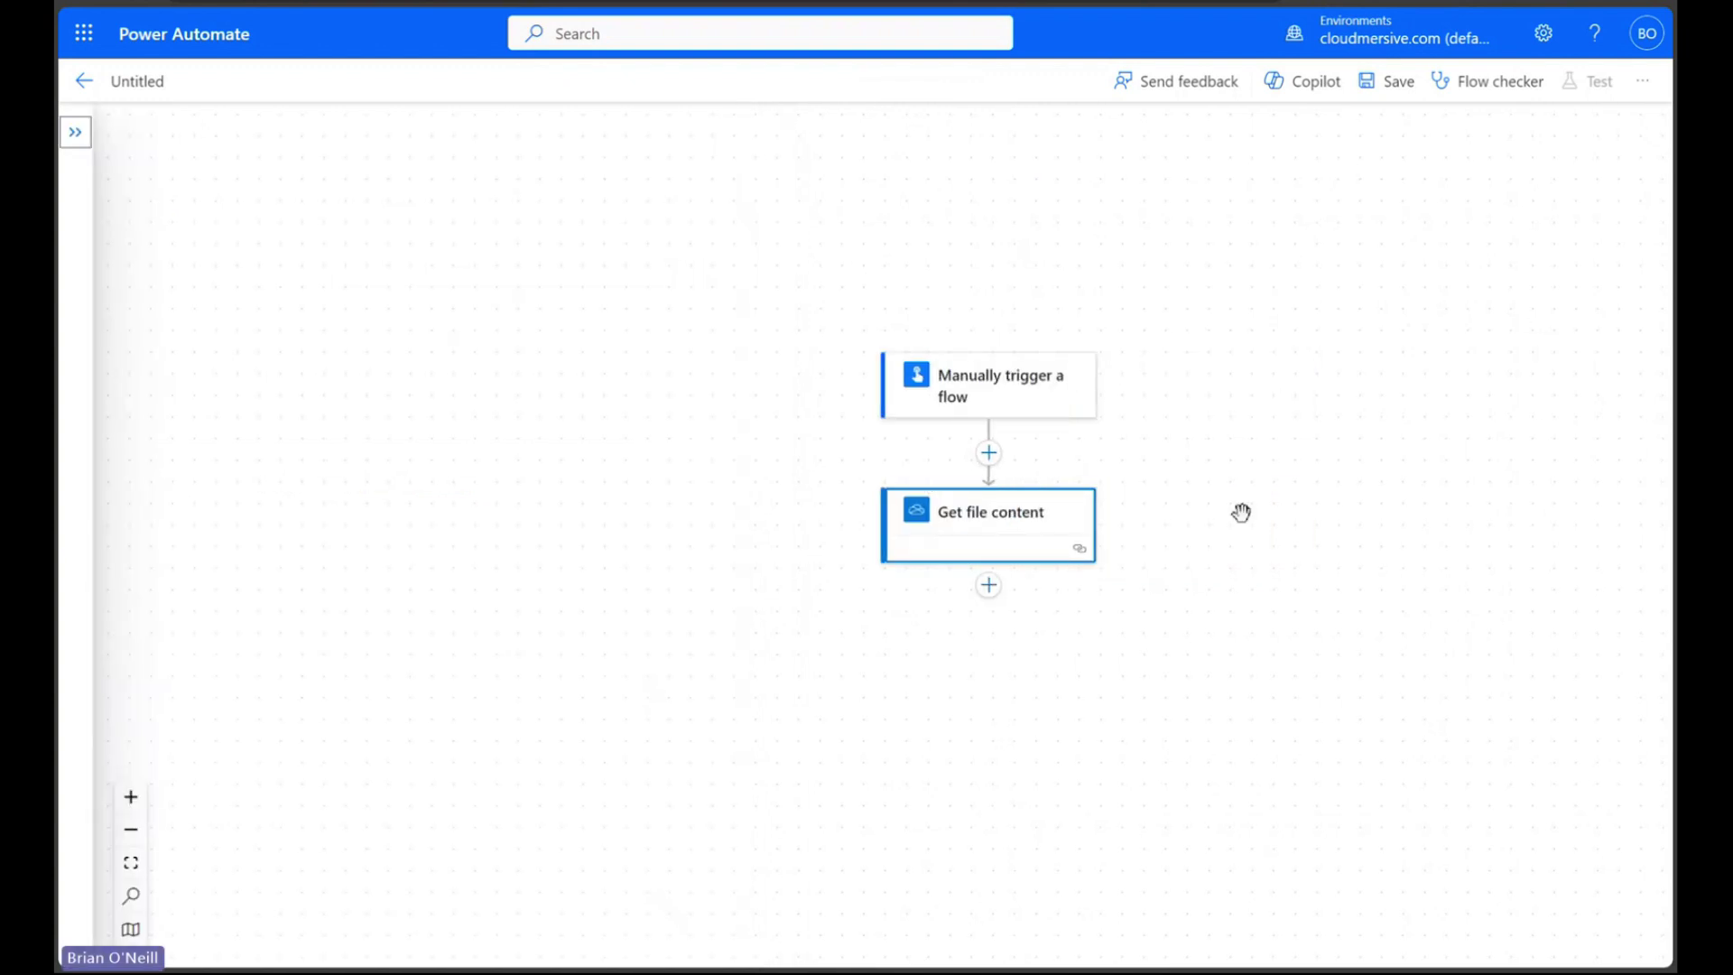
Step: Add the Cloudmersive Document Conversion action Split a single Text file (txt) into lines after Get file content
click(990, 586)
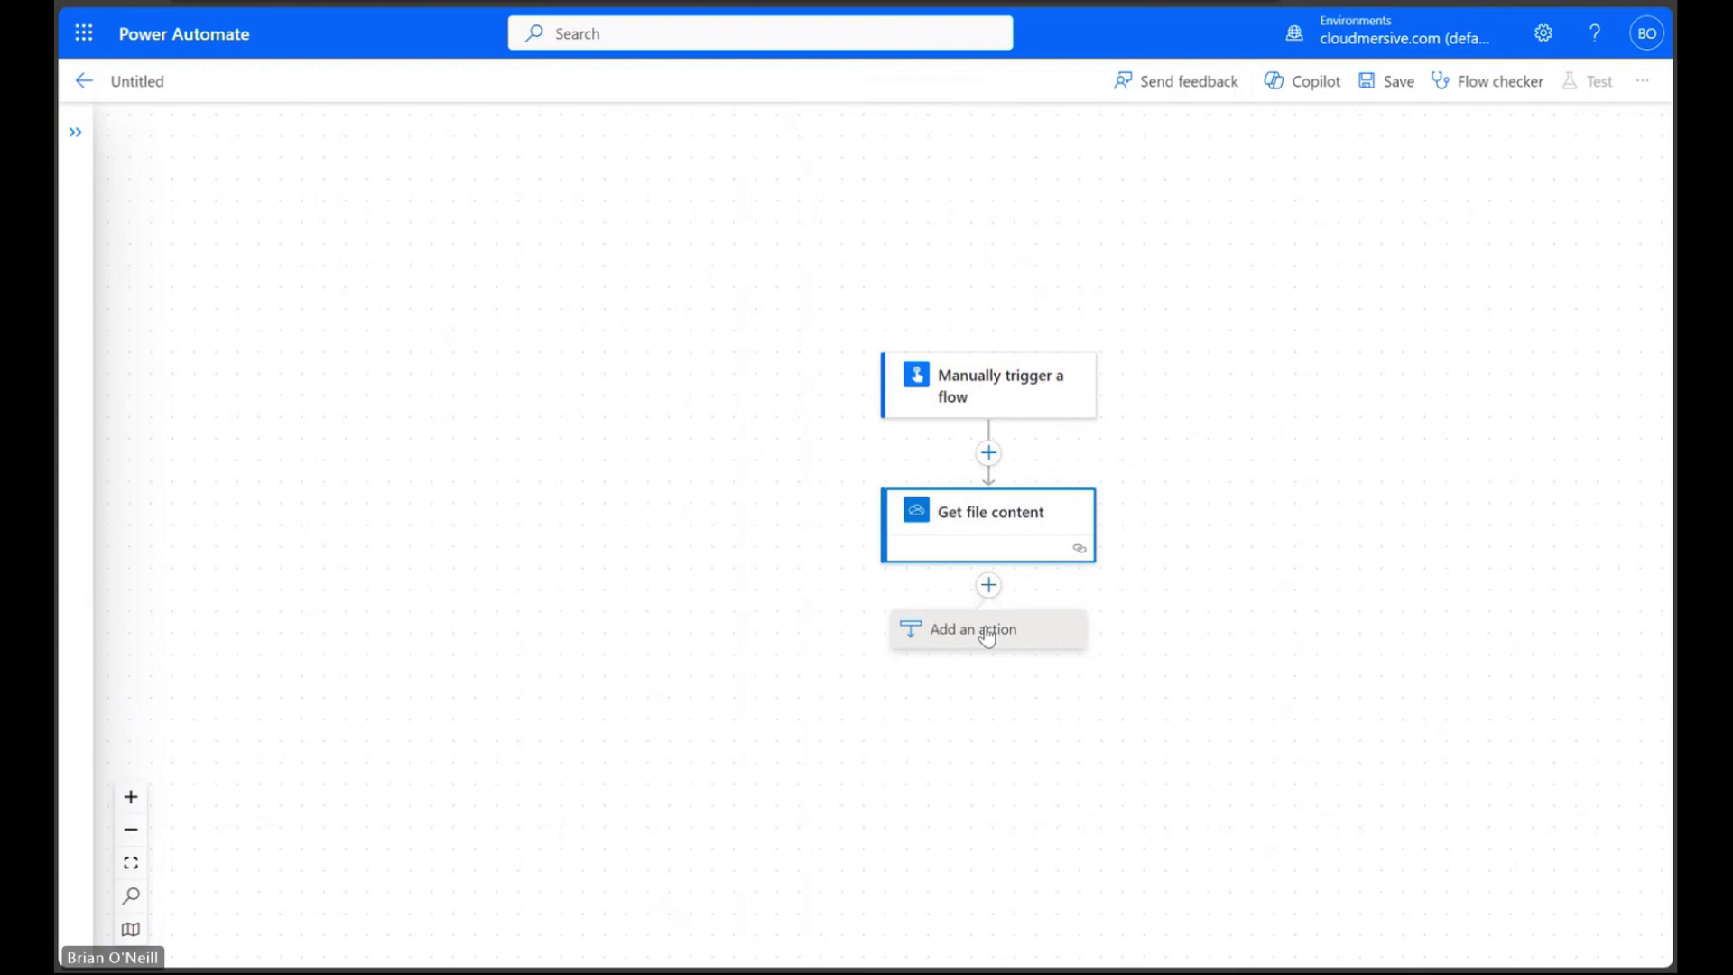
click(987, 632)
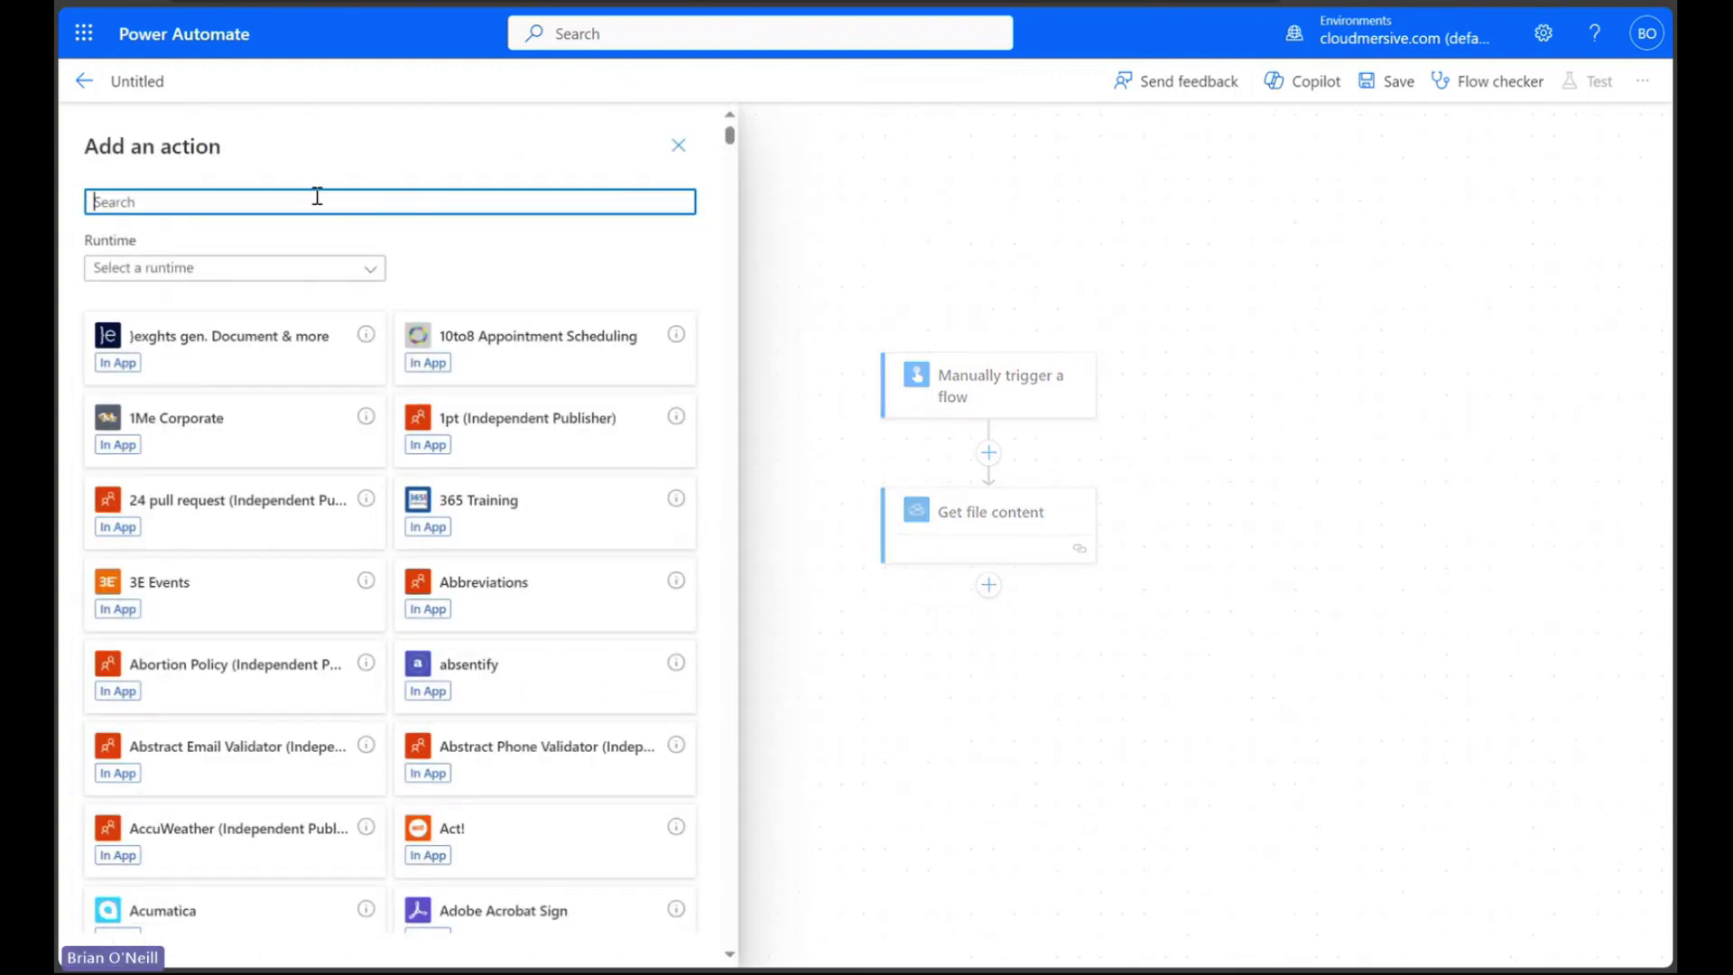
text(Cloudmersive)
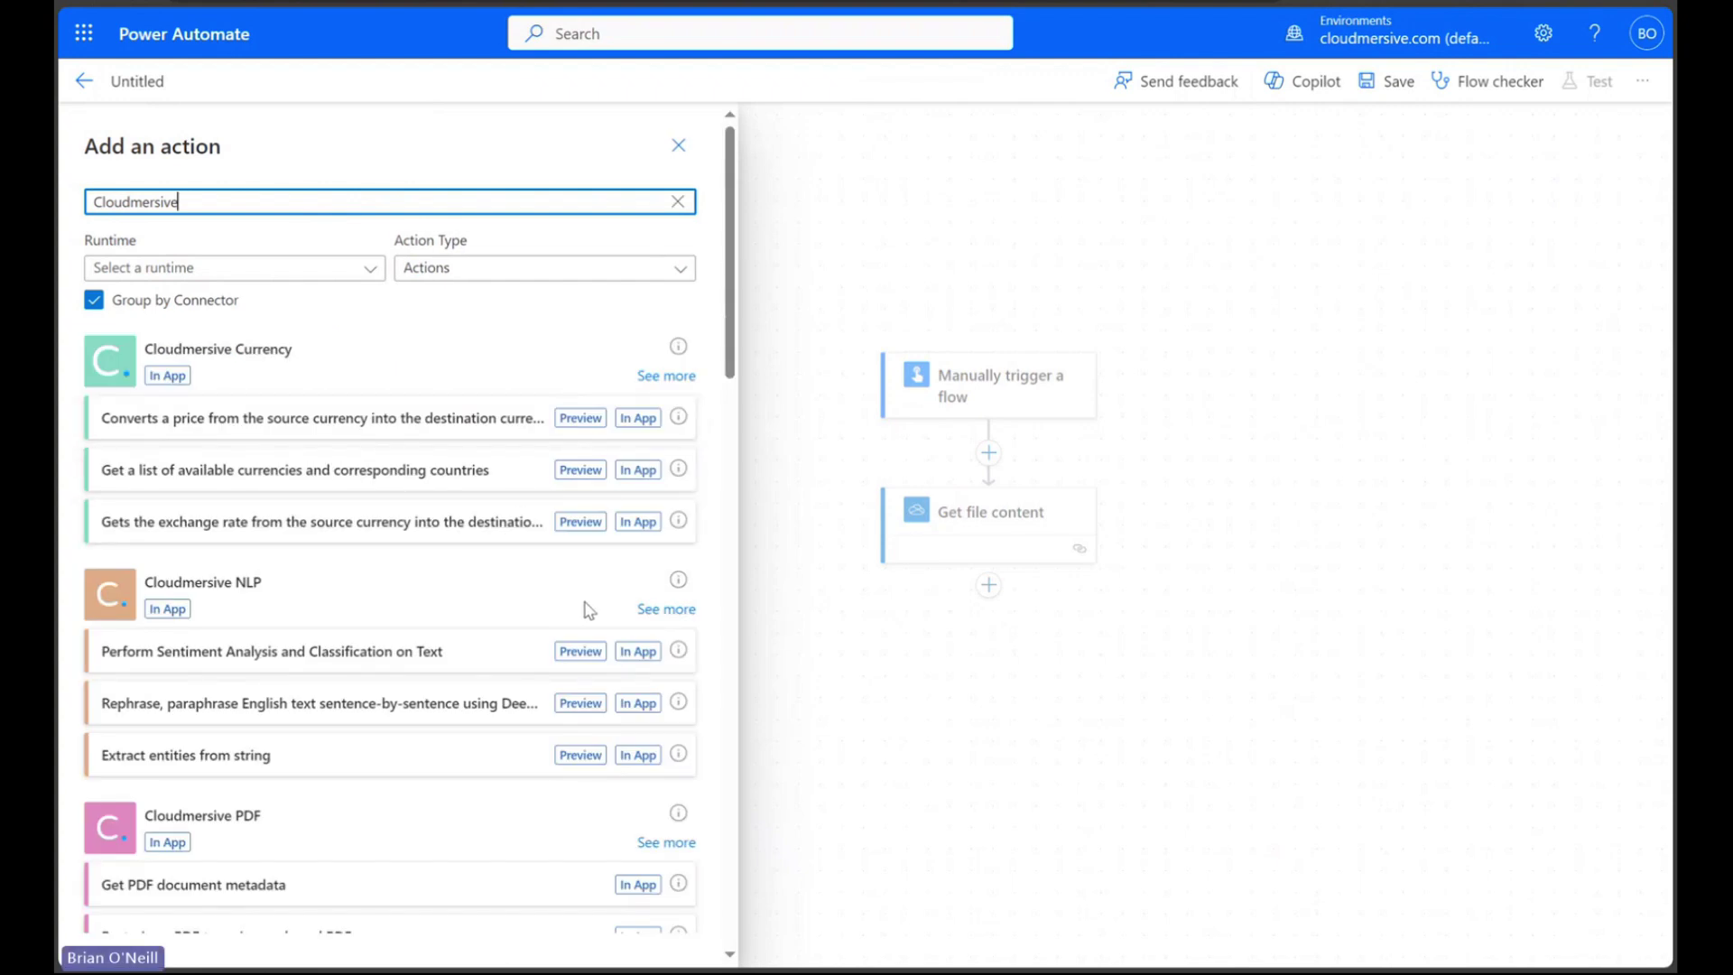
scroll(588, 610, down, 10)
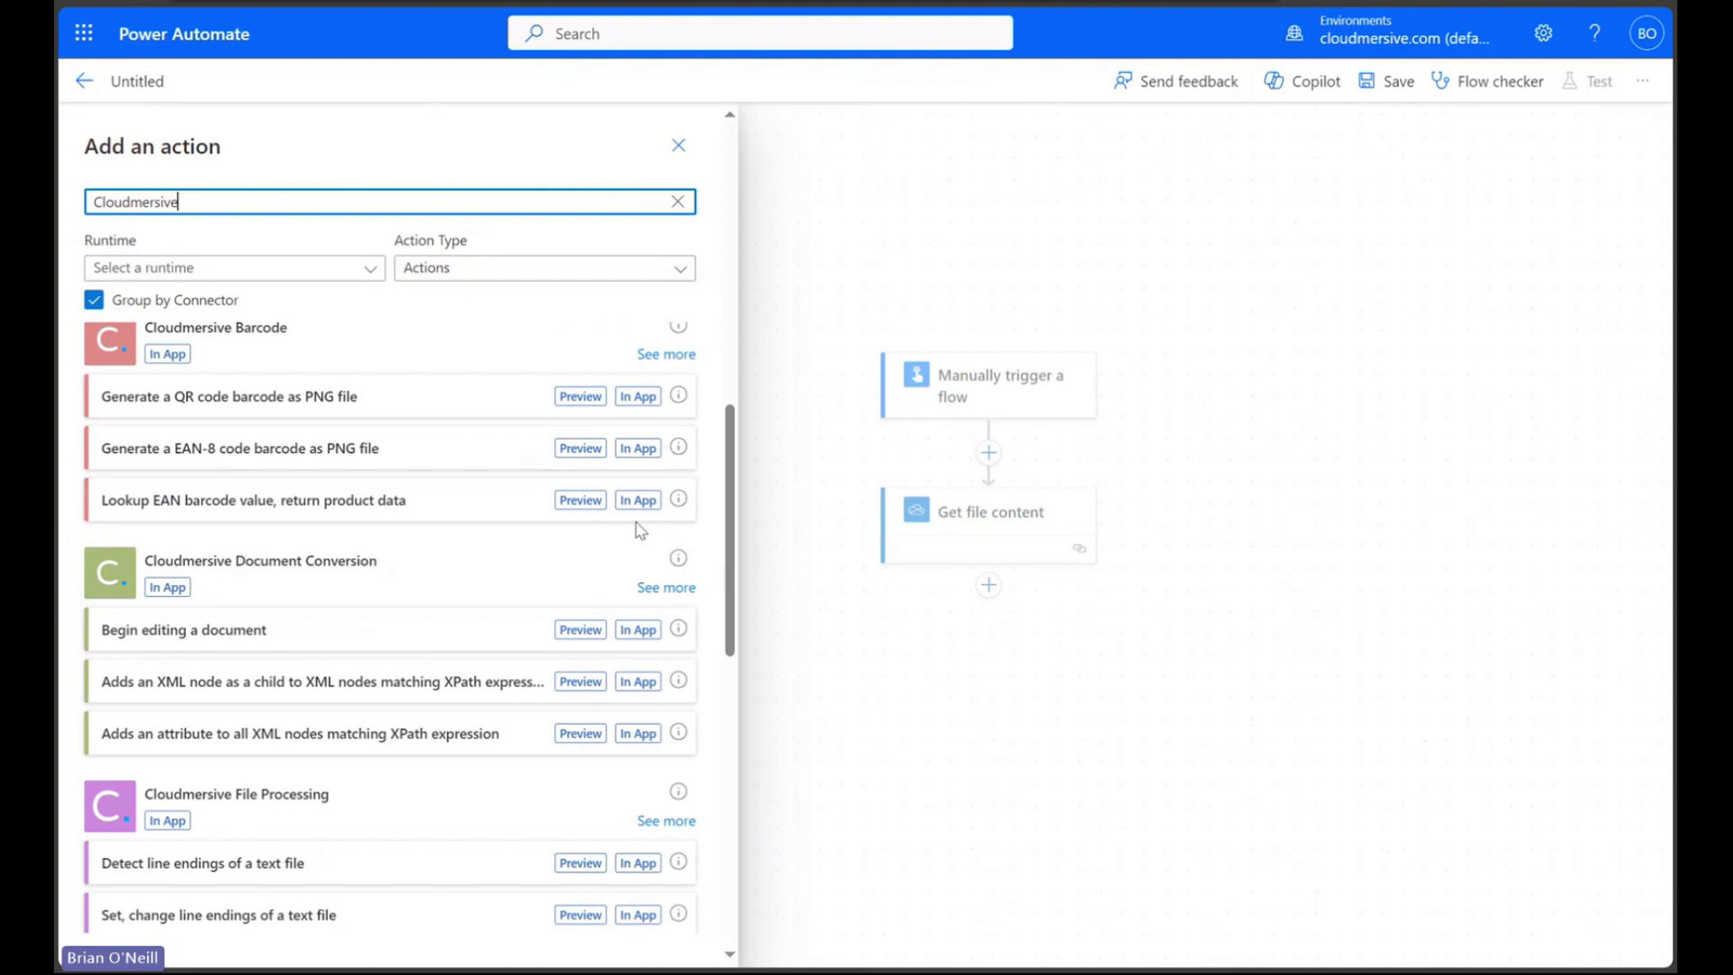
click(666, 587)
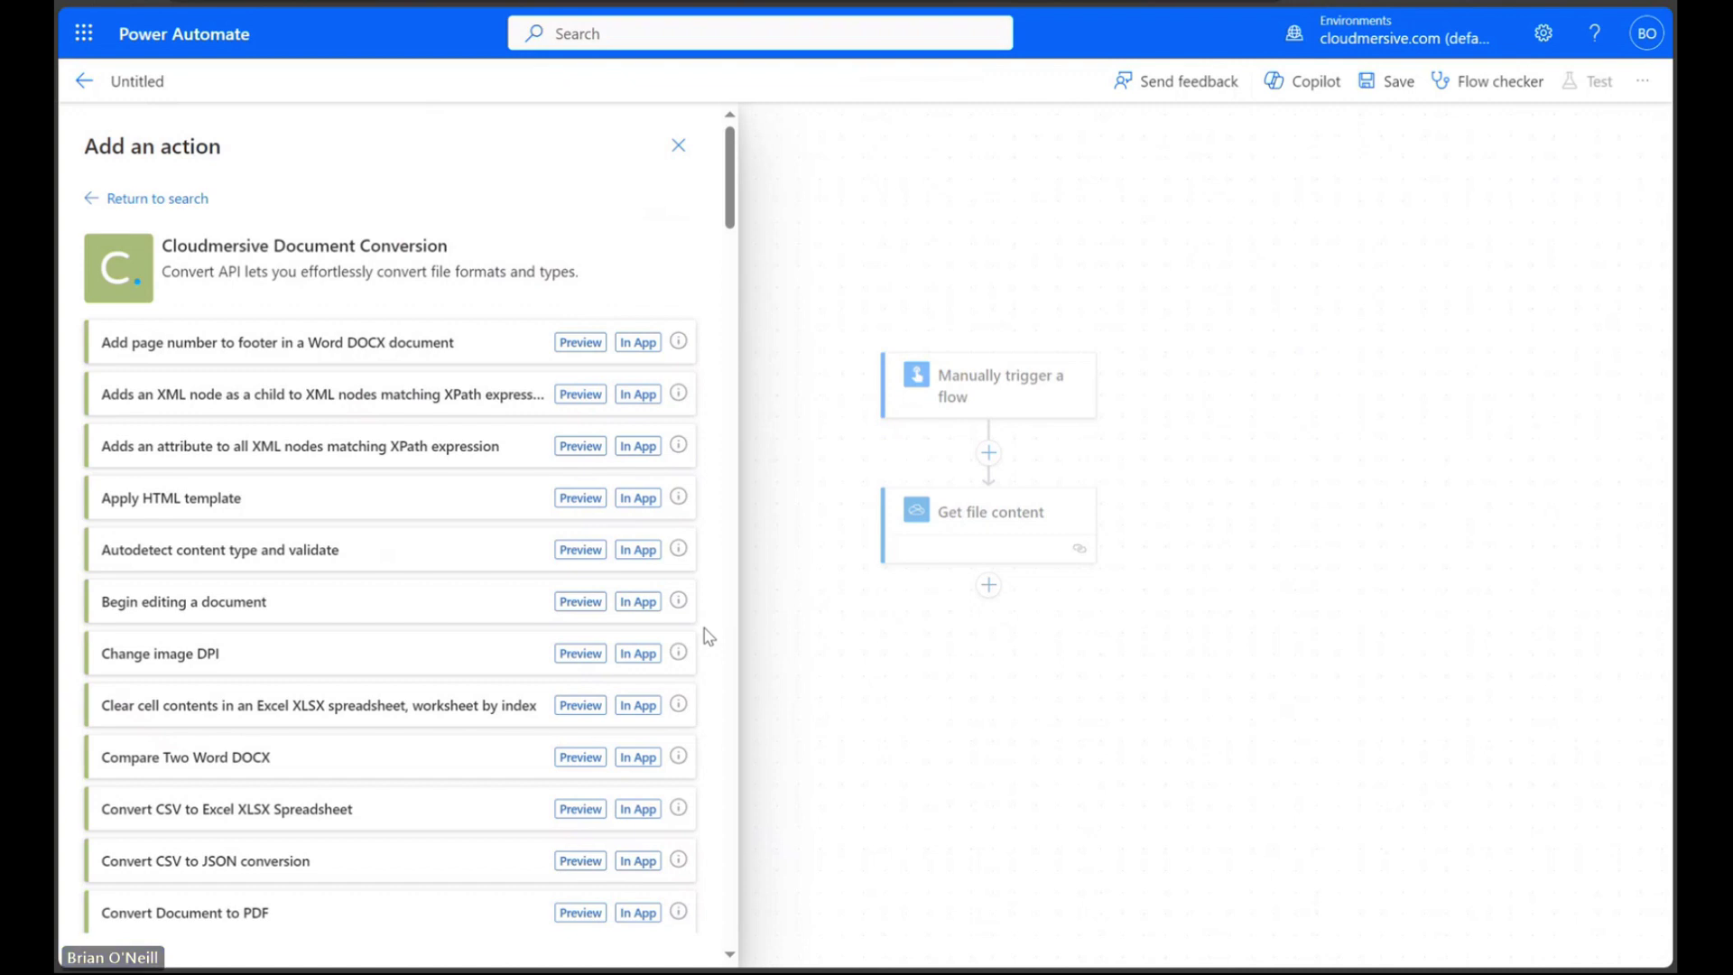
scroll(707, 636, down, 20)
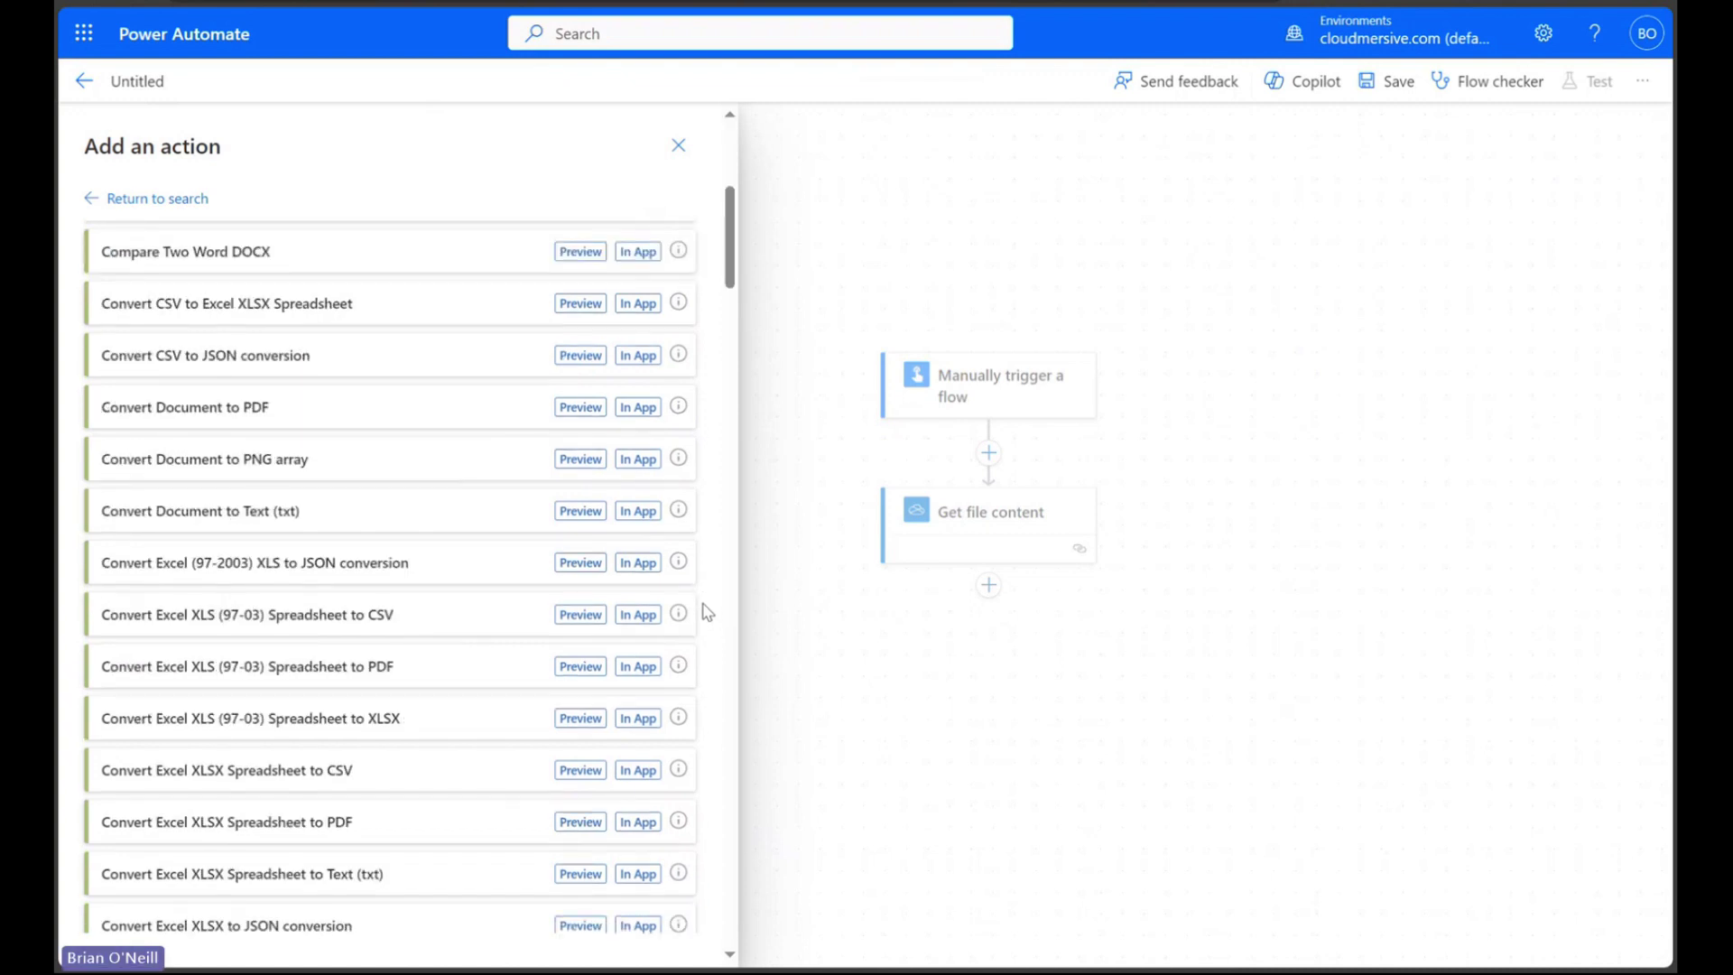
scroll(707, 612, down, 20)
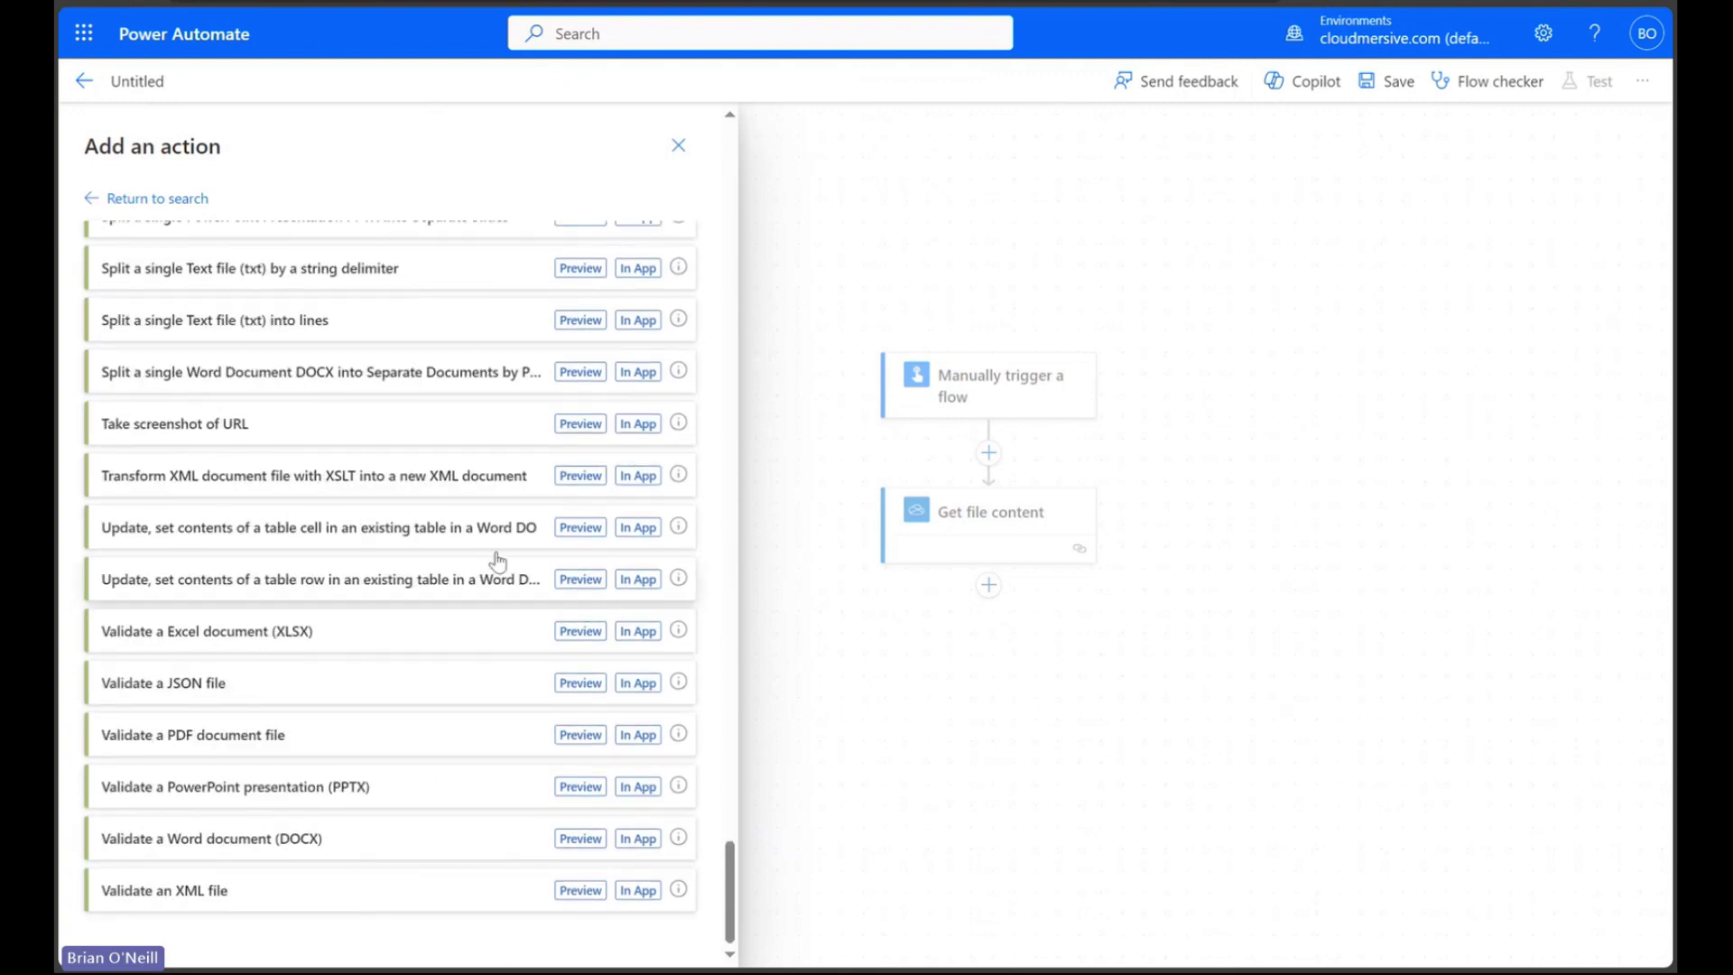
click(285, 317)
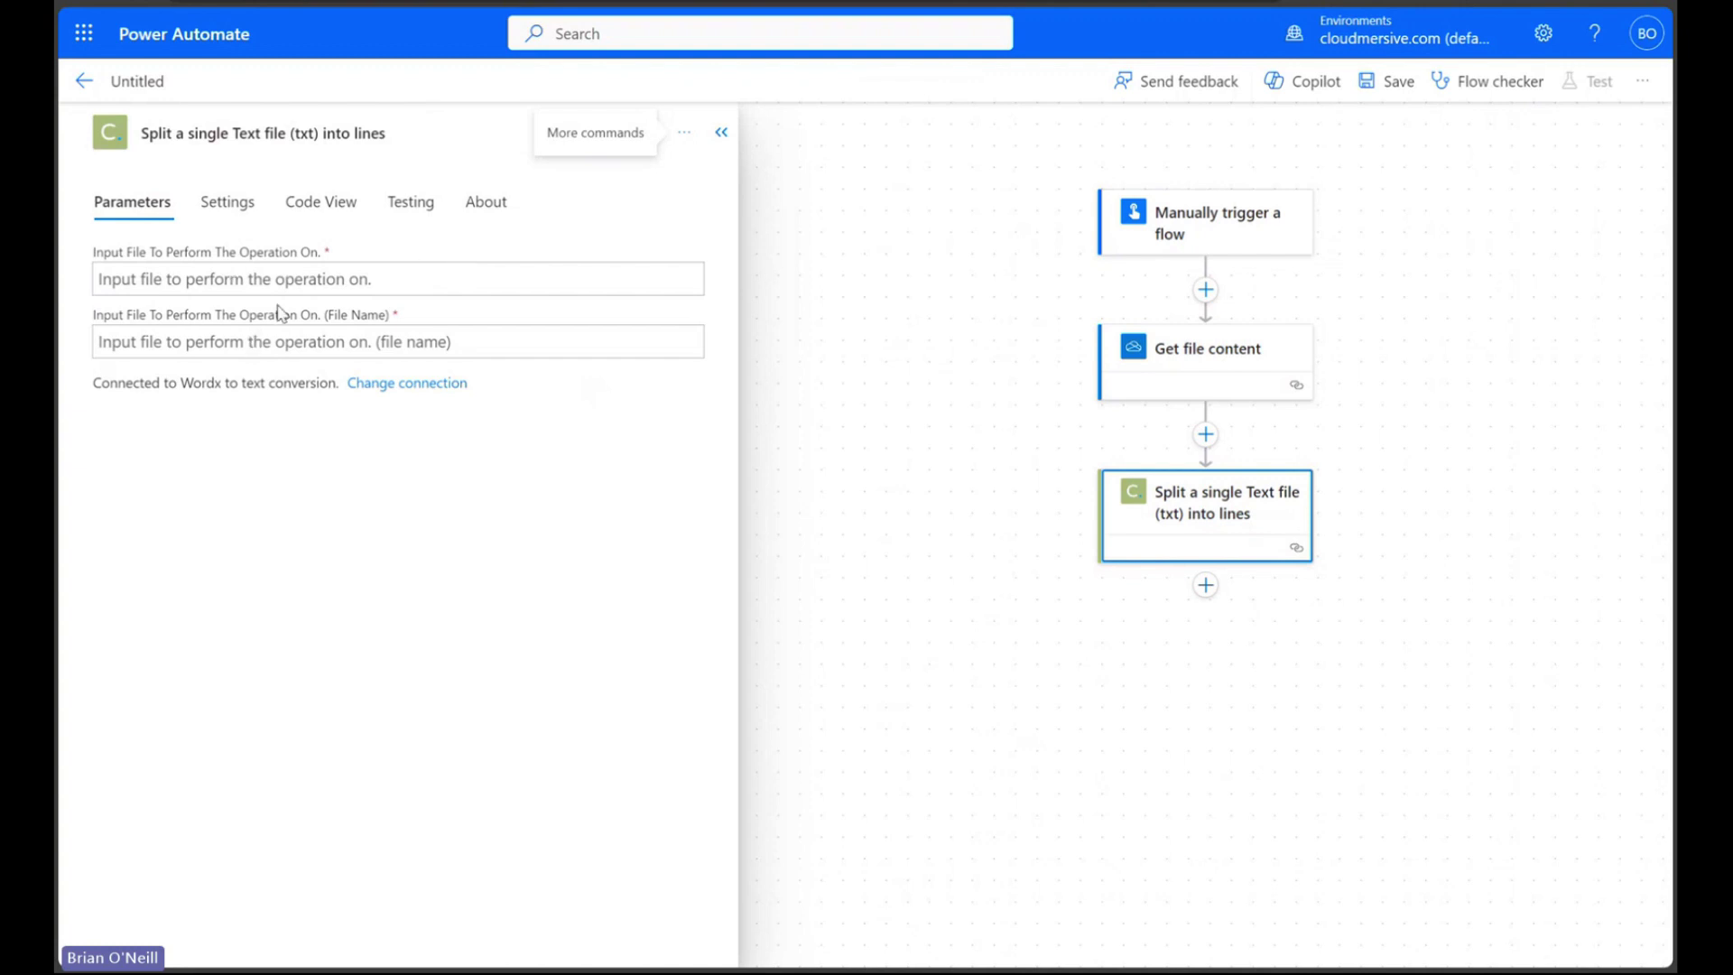
Step: Configure the split action with the OneDrive File content as input file and file.txt as the file name
click(347, 279)
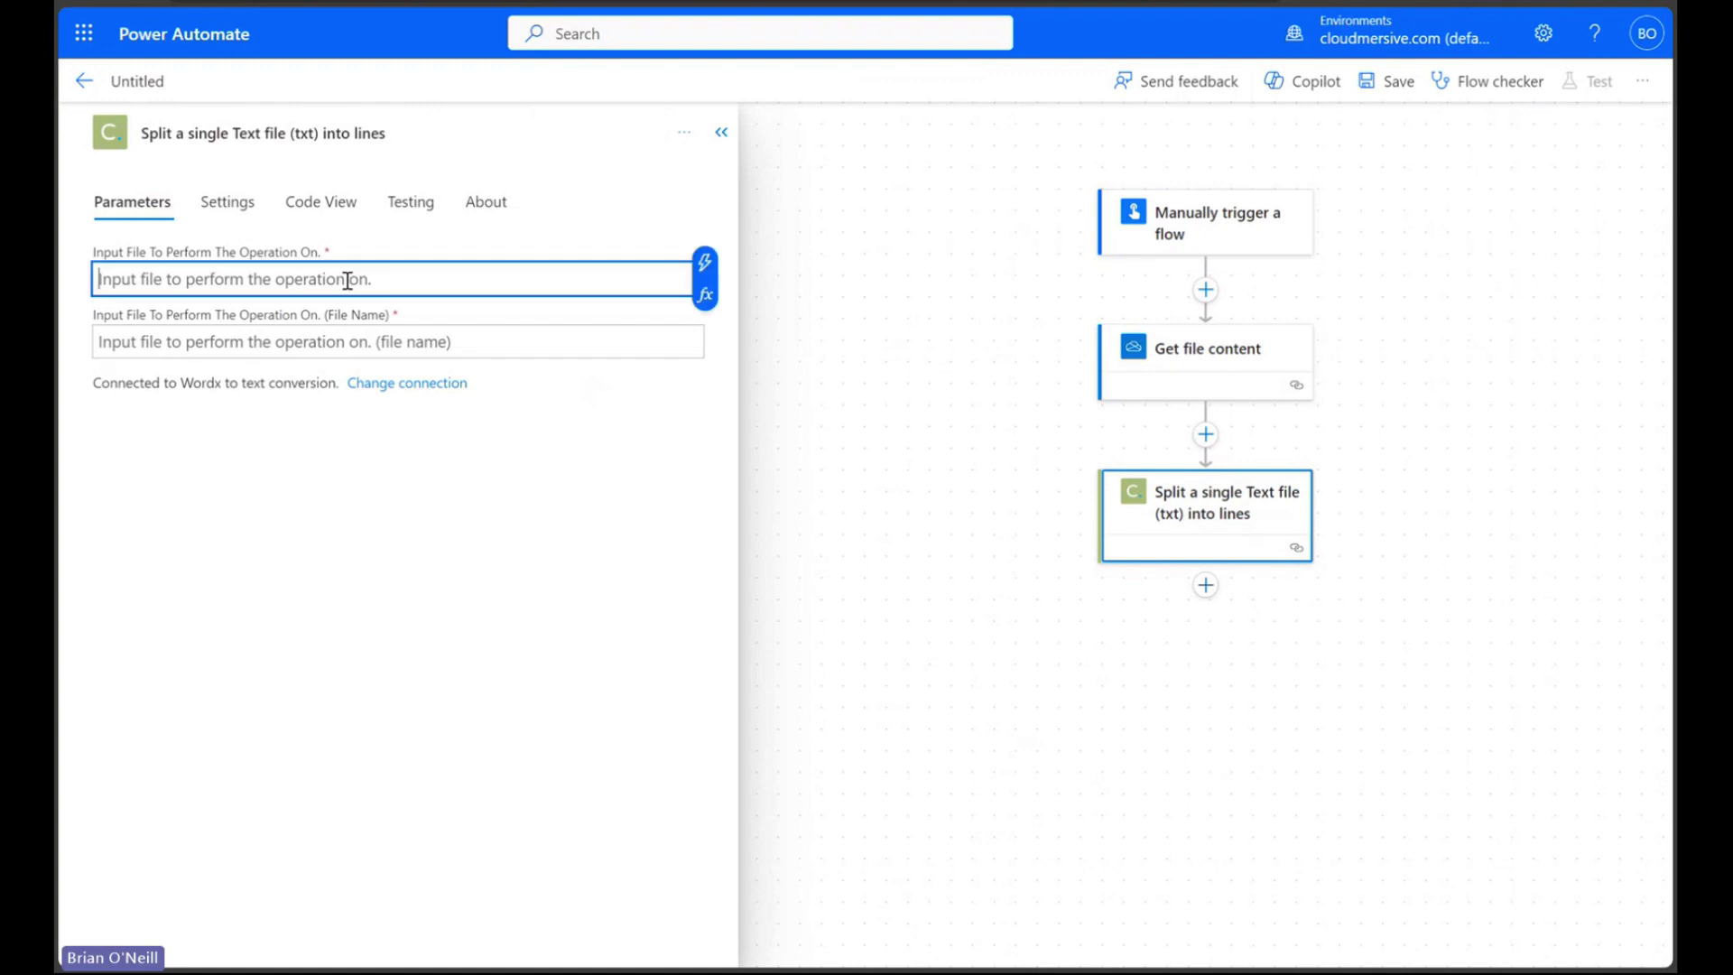
click(704, 261)
click(829, 417)
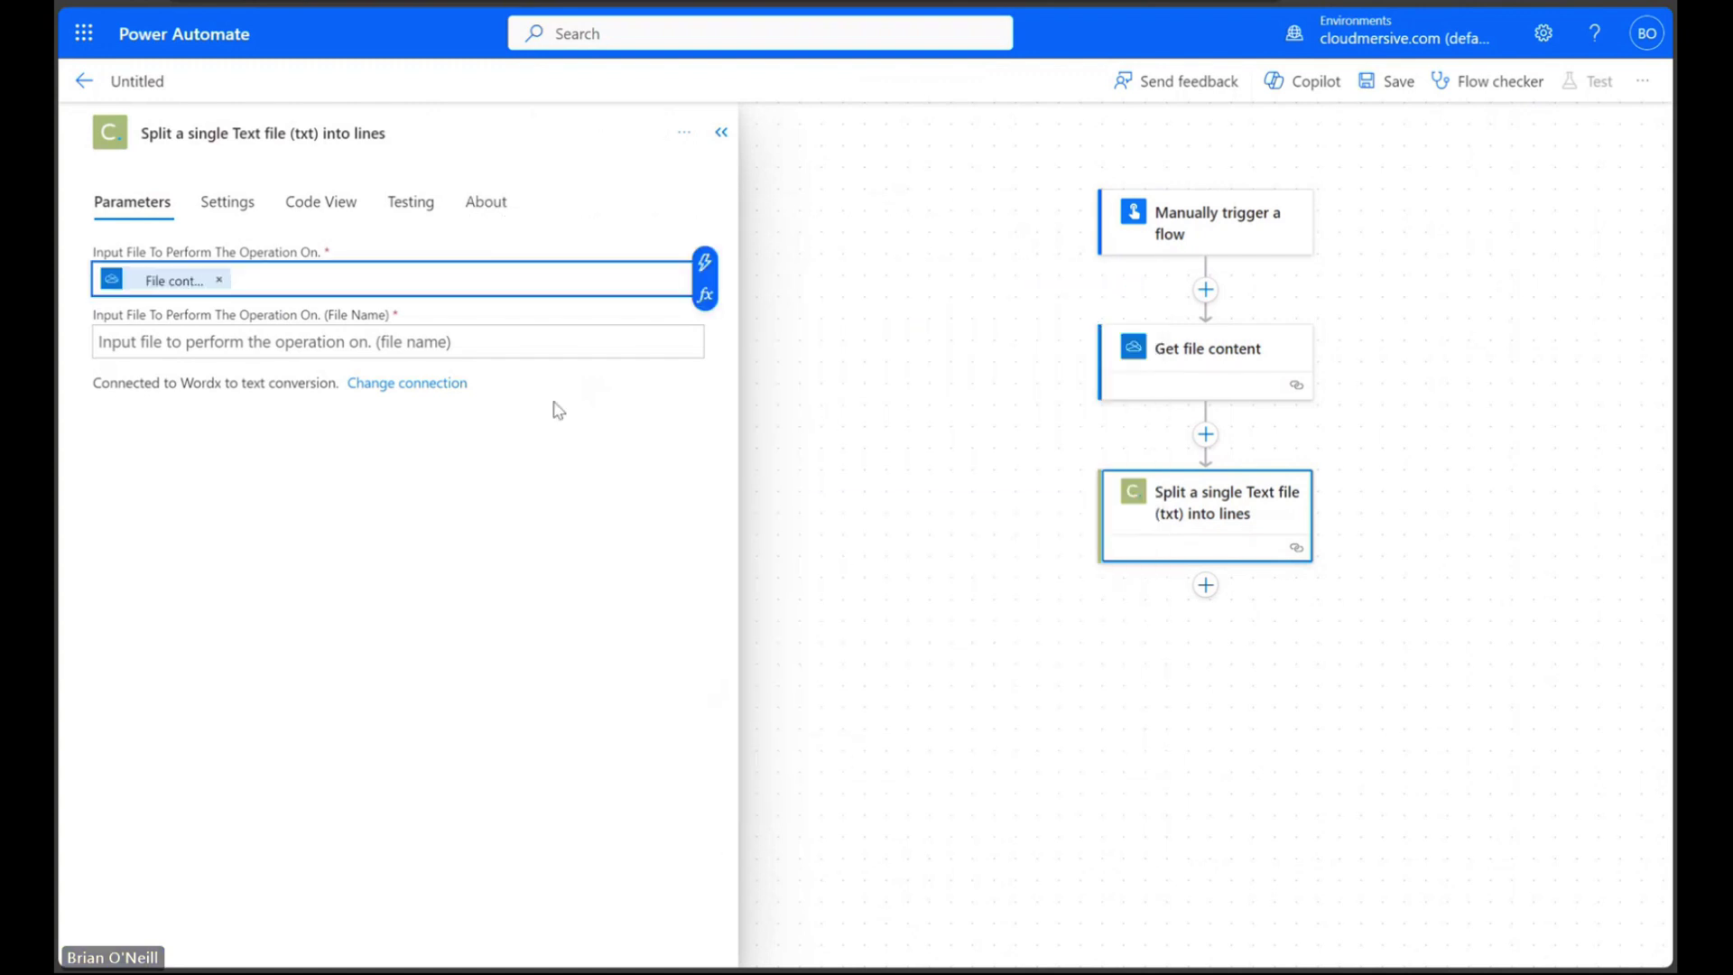
click(510, 426)
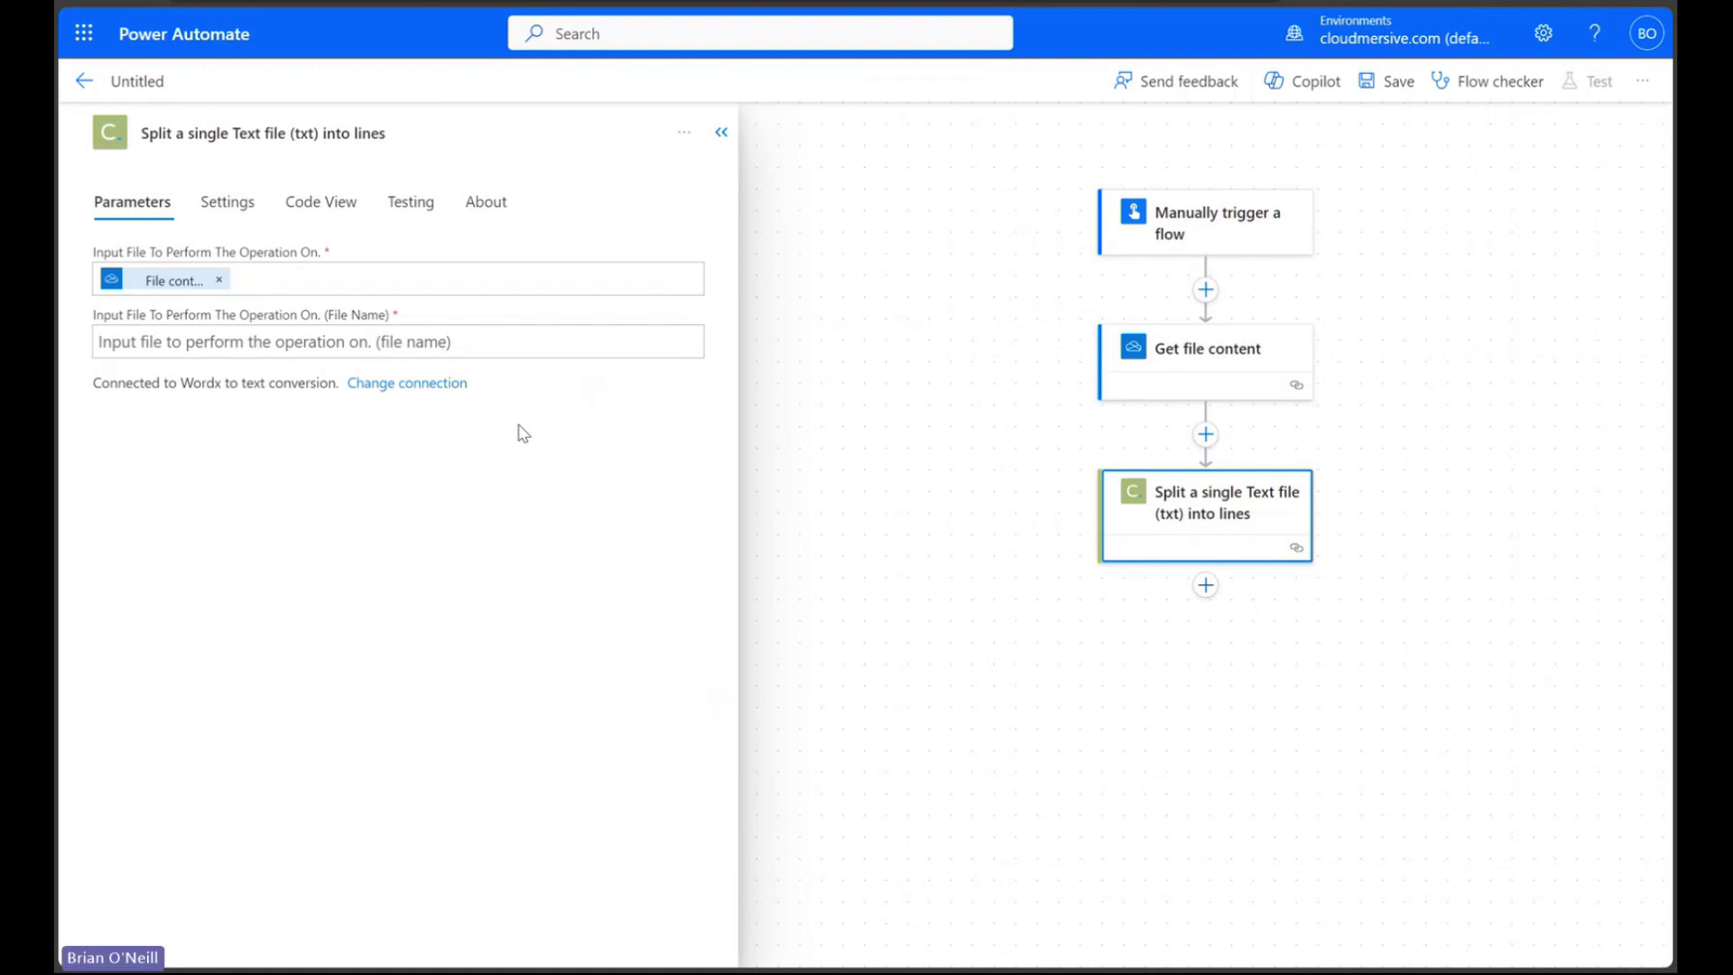
click(338, 343)
text(file.txt)
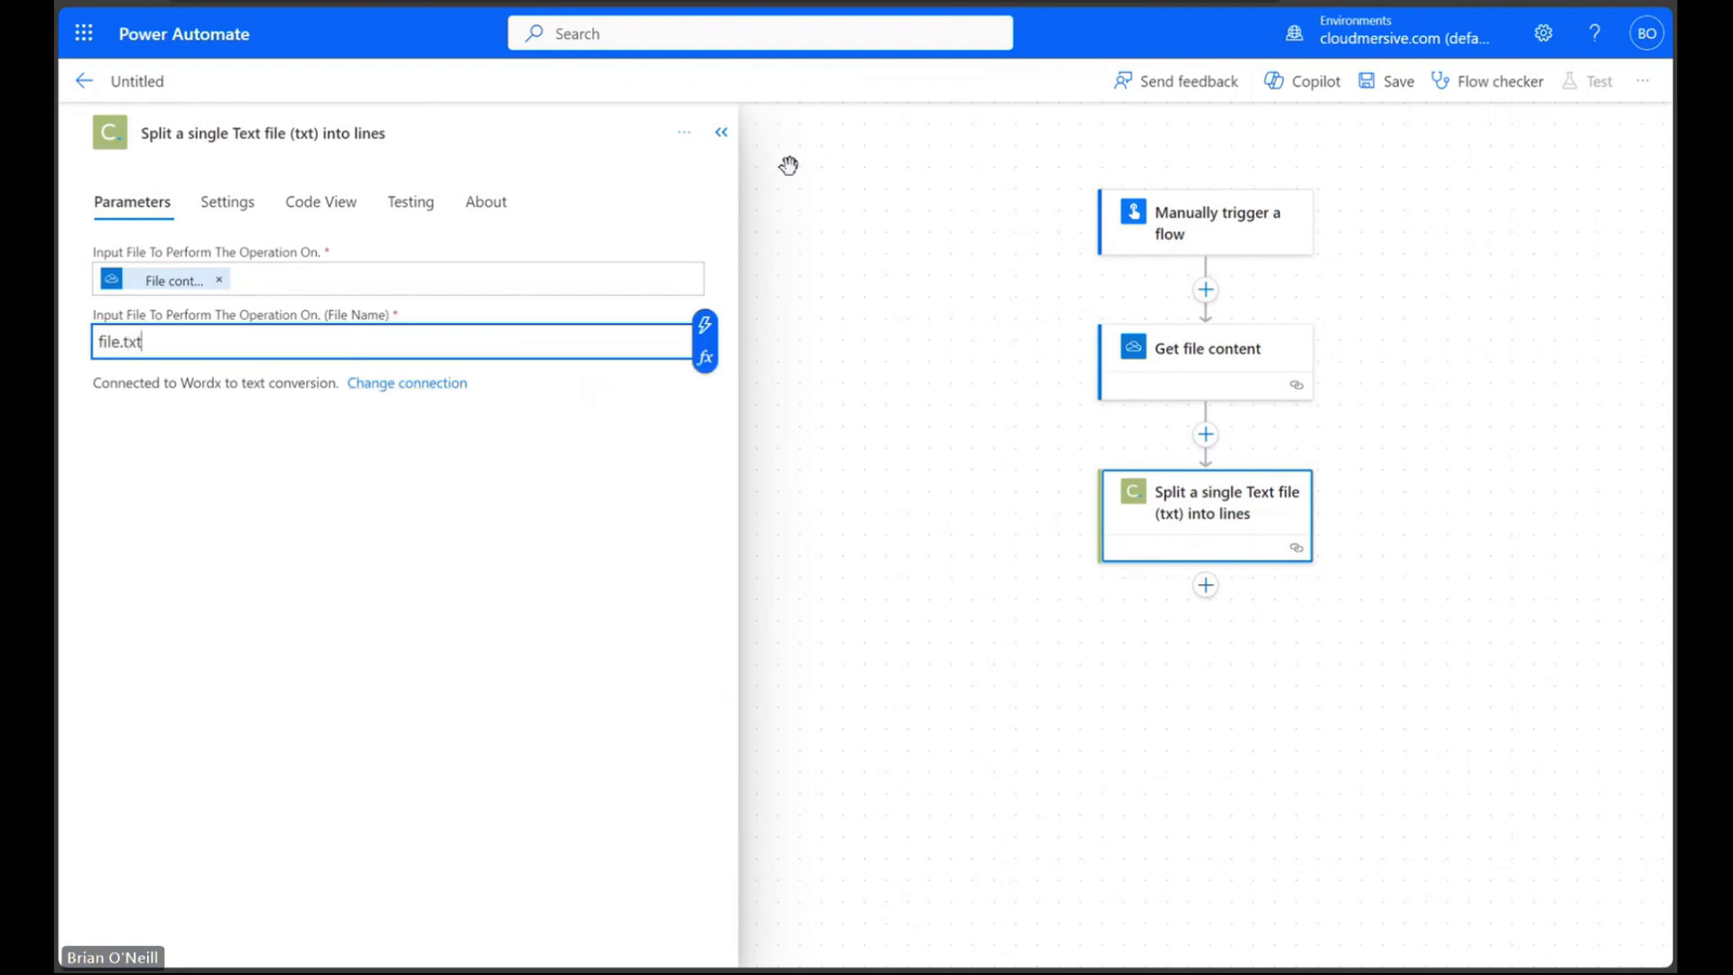
click(652, 202)
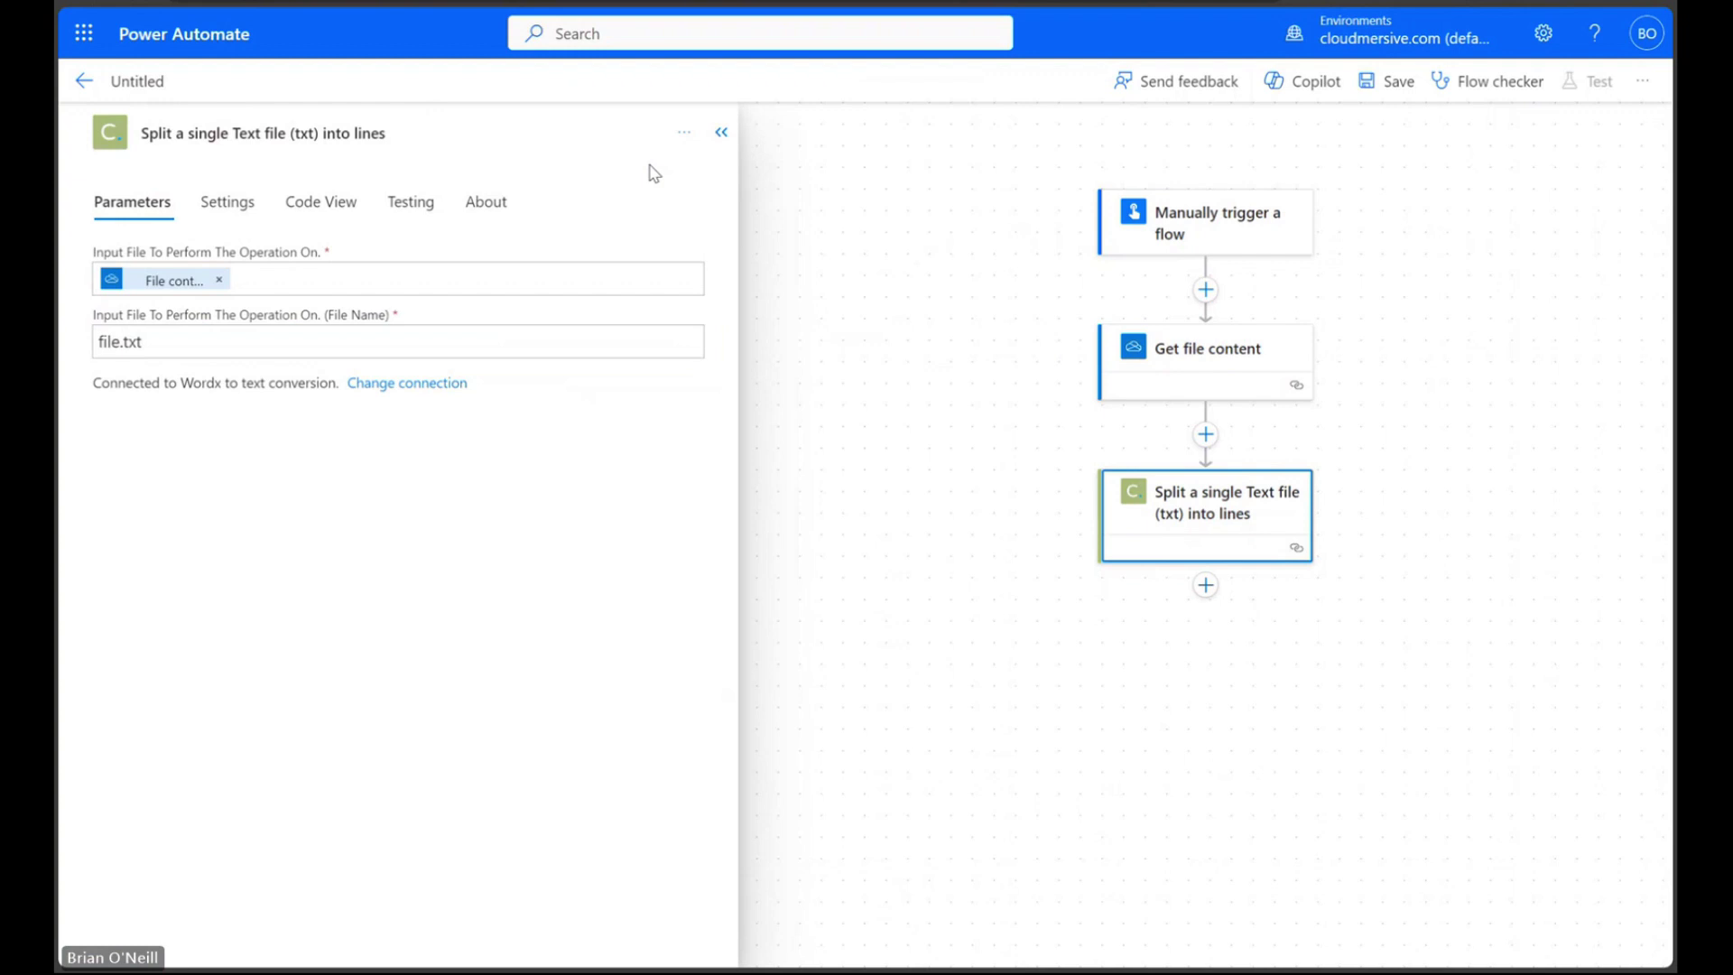
click(723, 138)
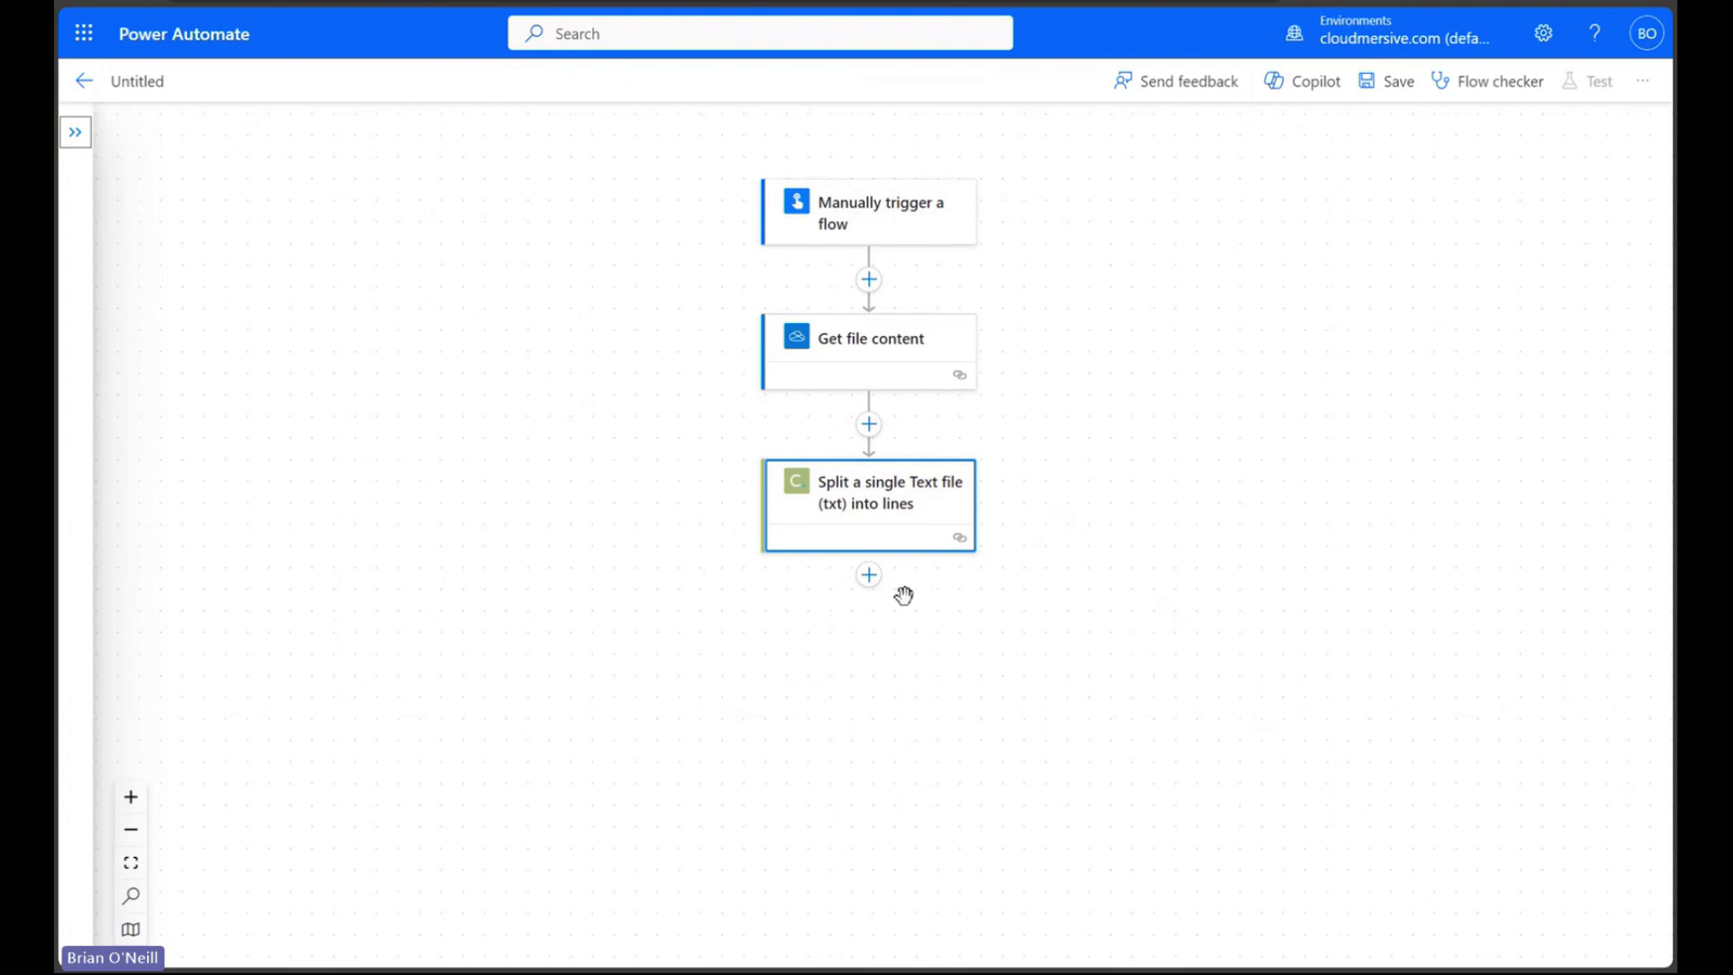
Step: Add the OneDrive for Business Create file action after the text-splitting action
click(867, 578)
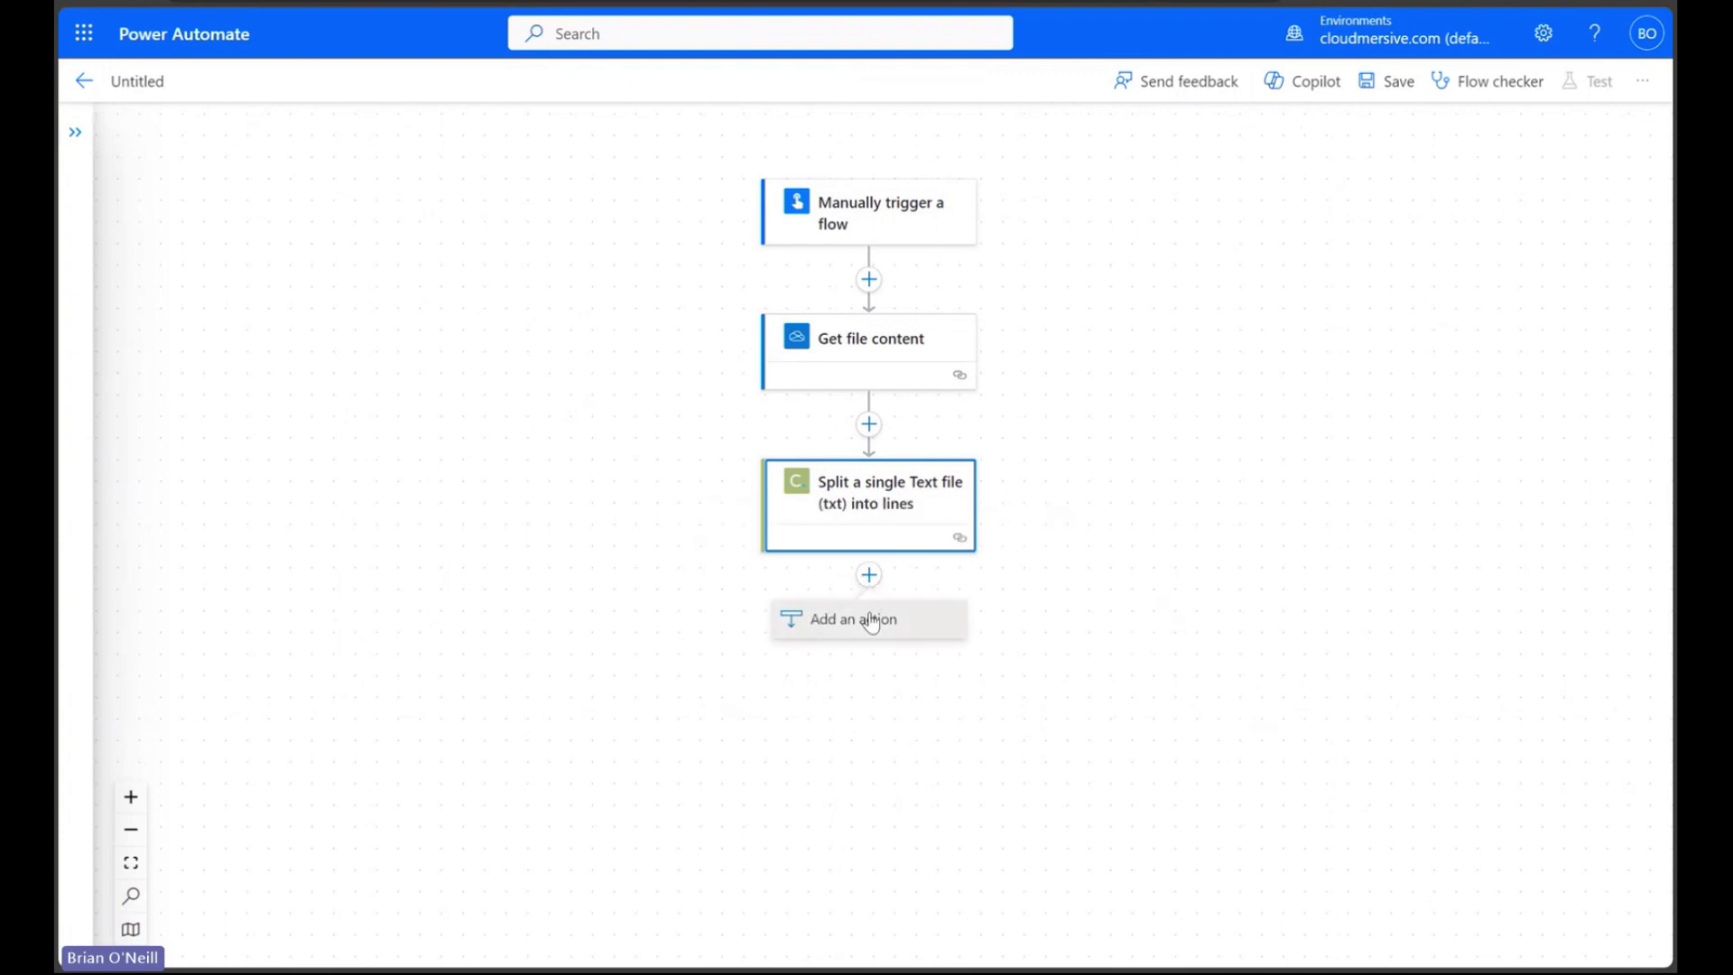
click(840, 618)
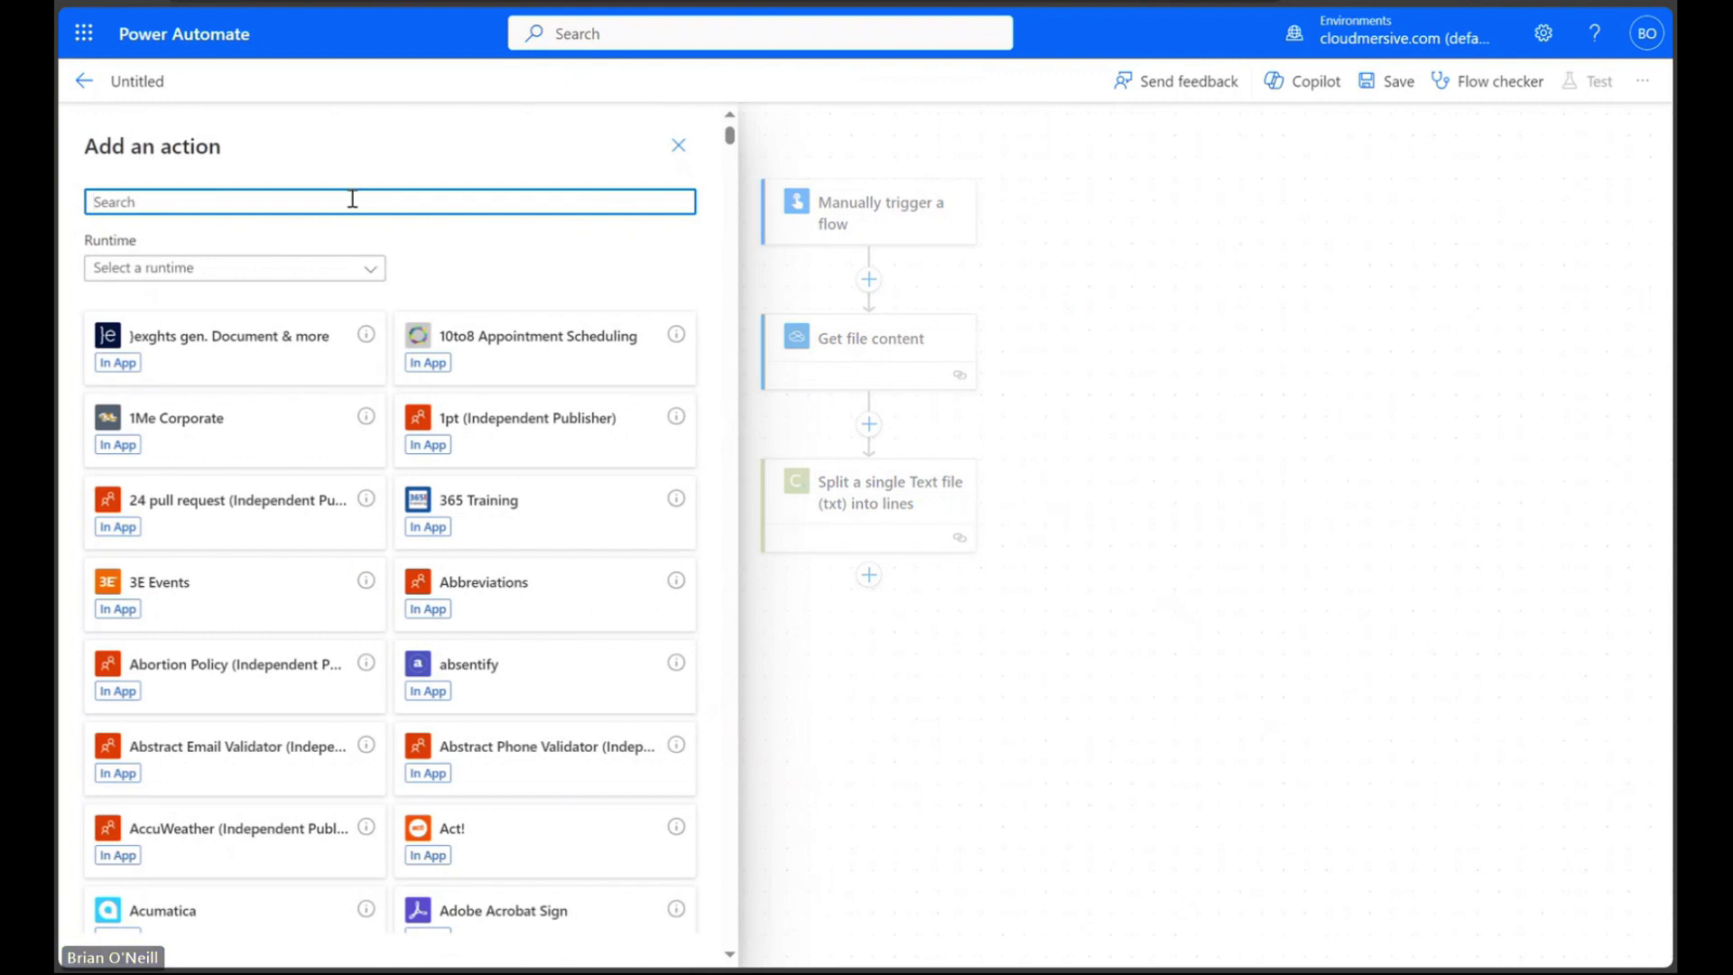
text(create file)
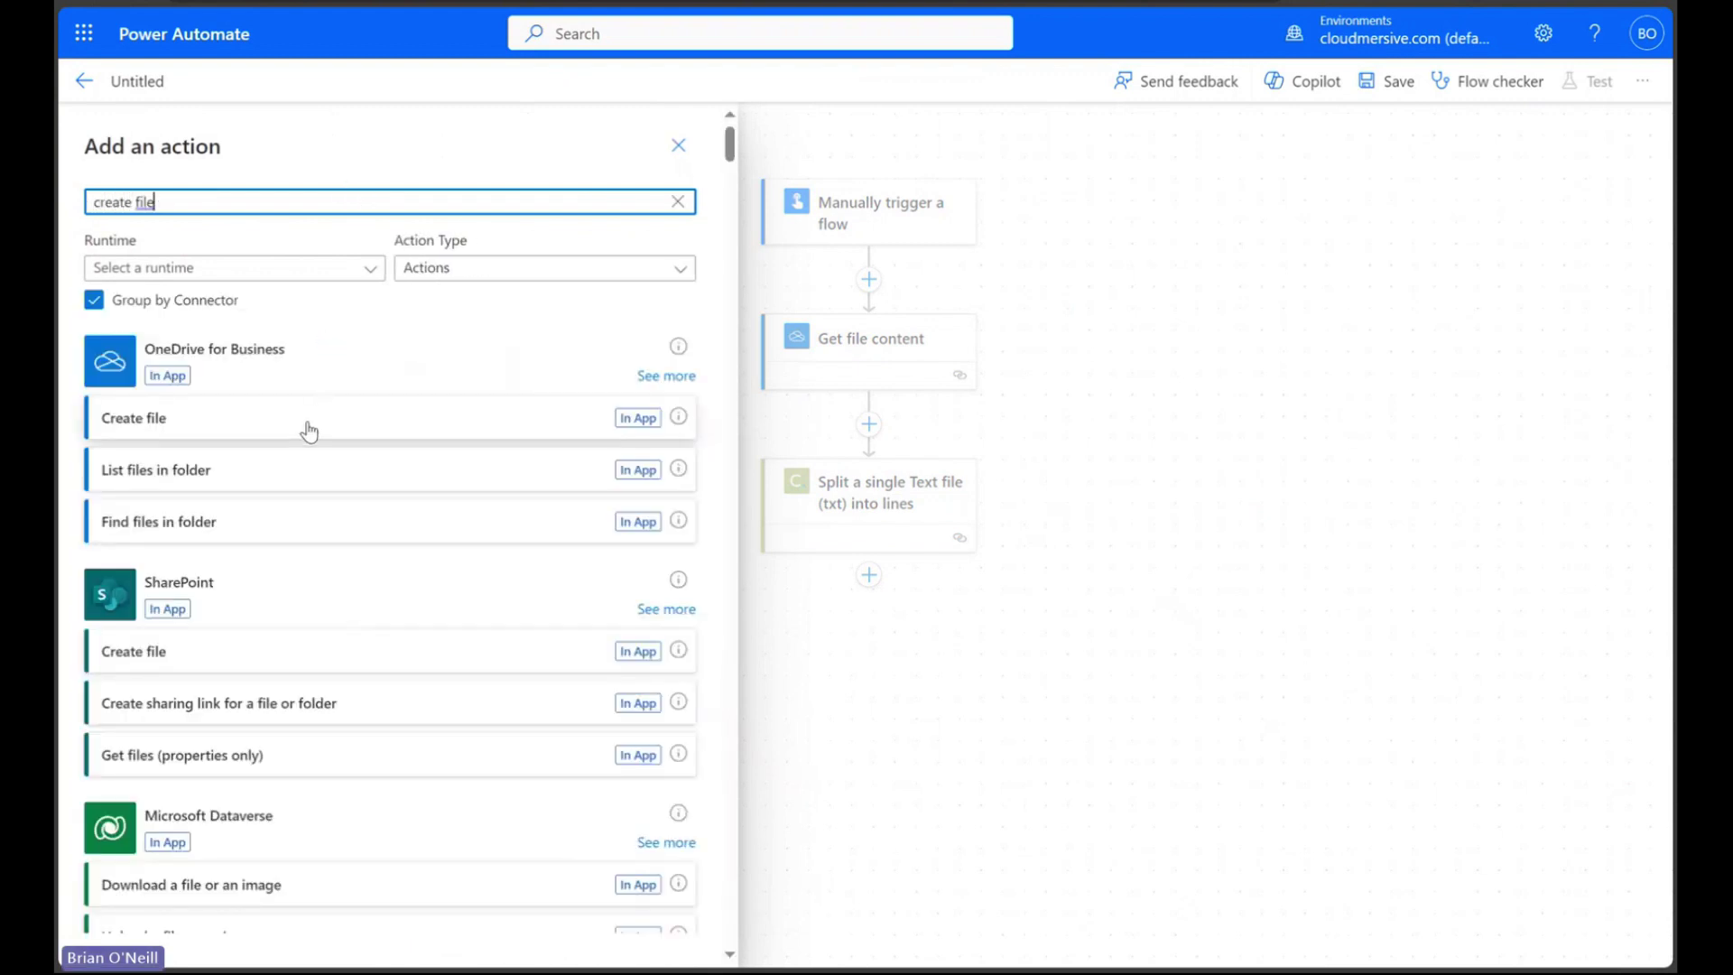
click(308, 432)
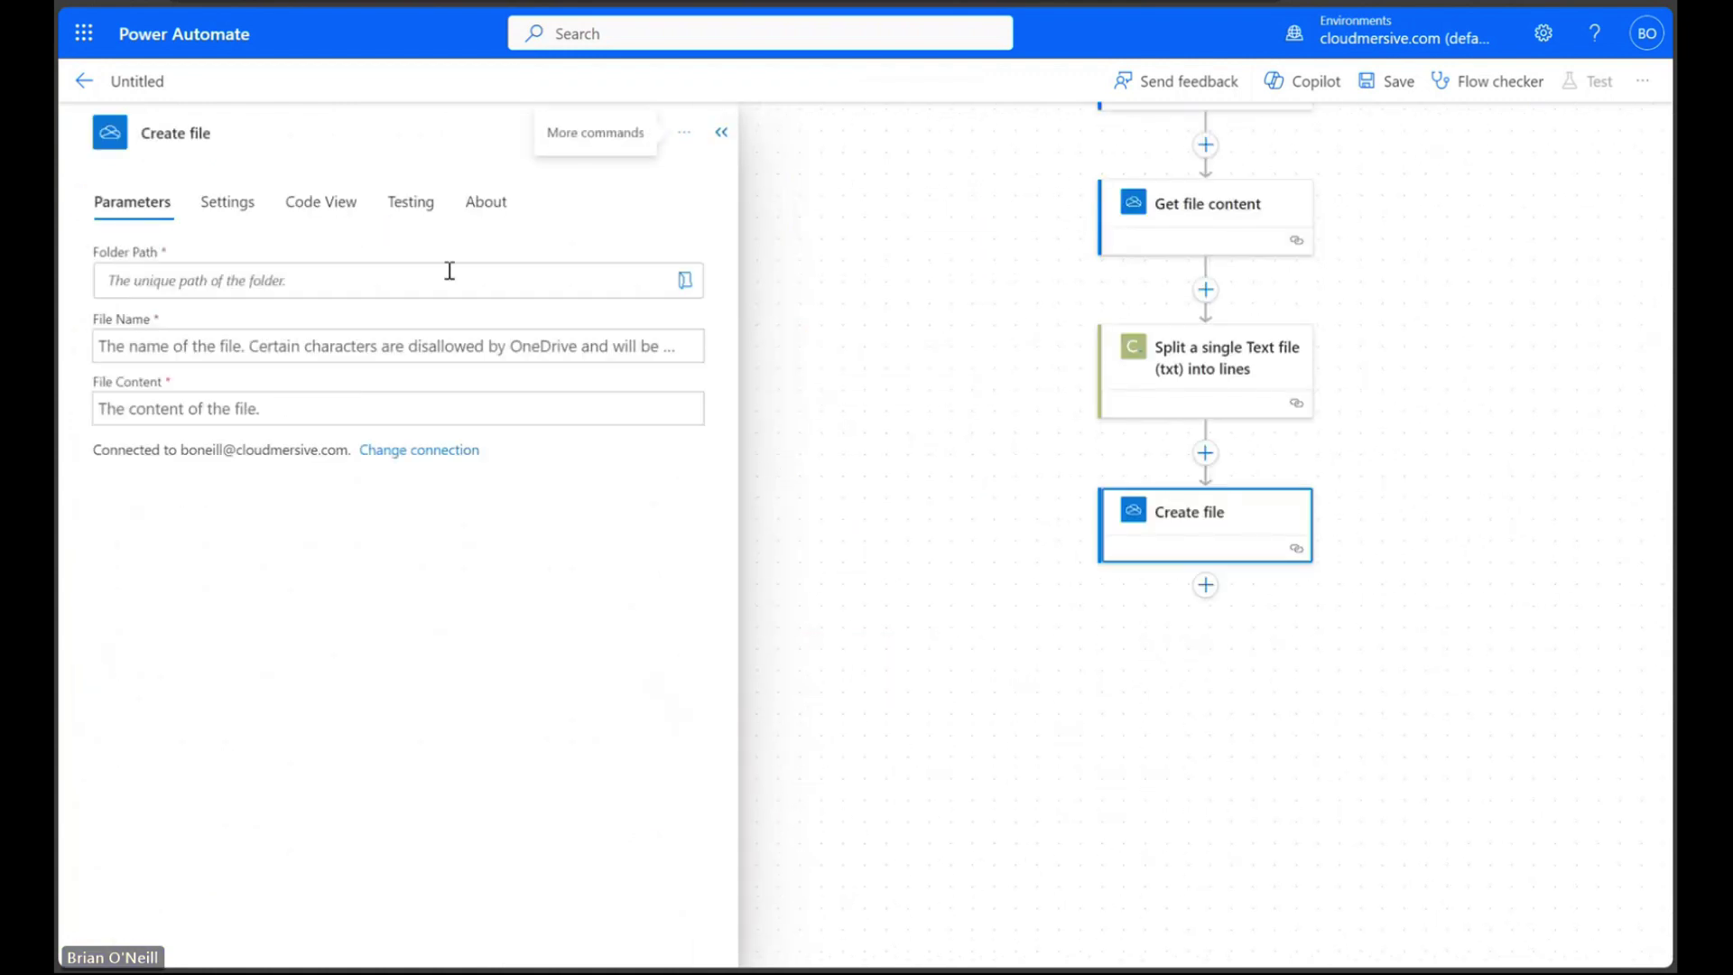
Step: Set the Create file action's folder path to /Sample Files in OneDrive
click(685, 279)
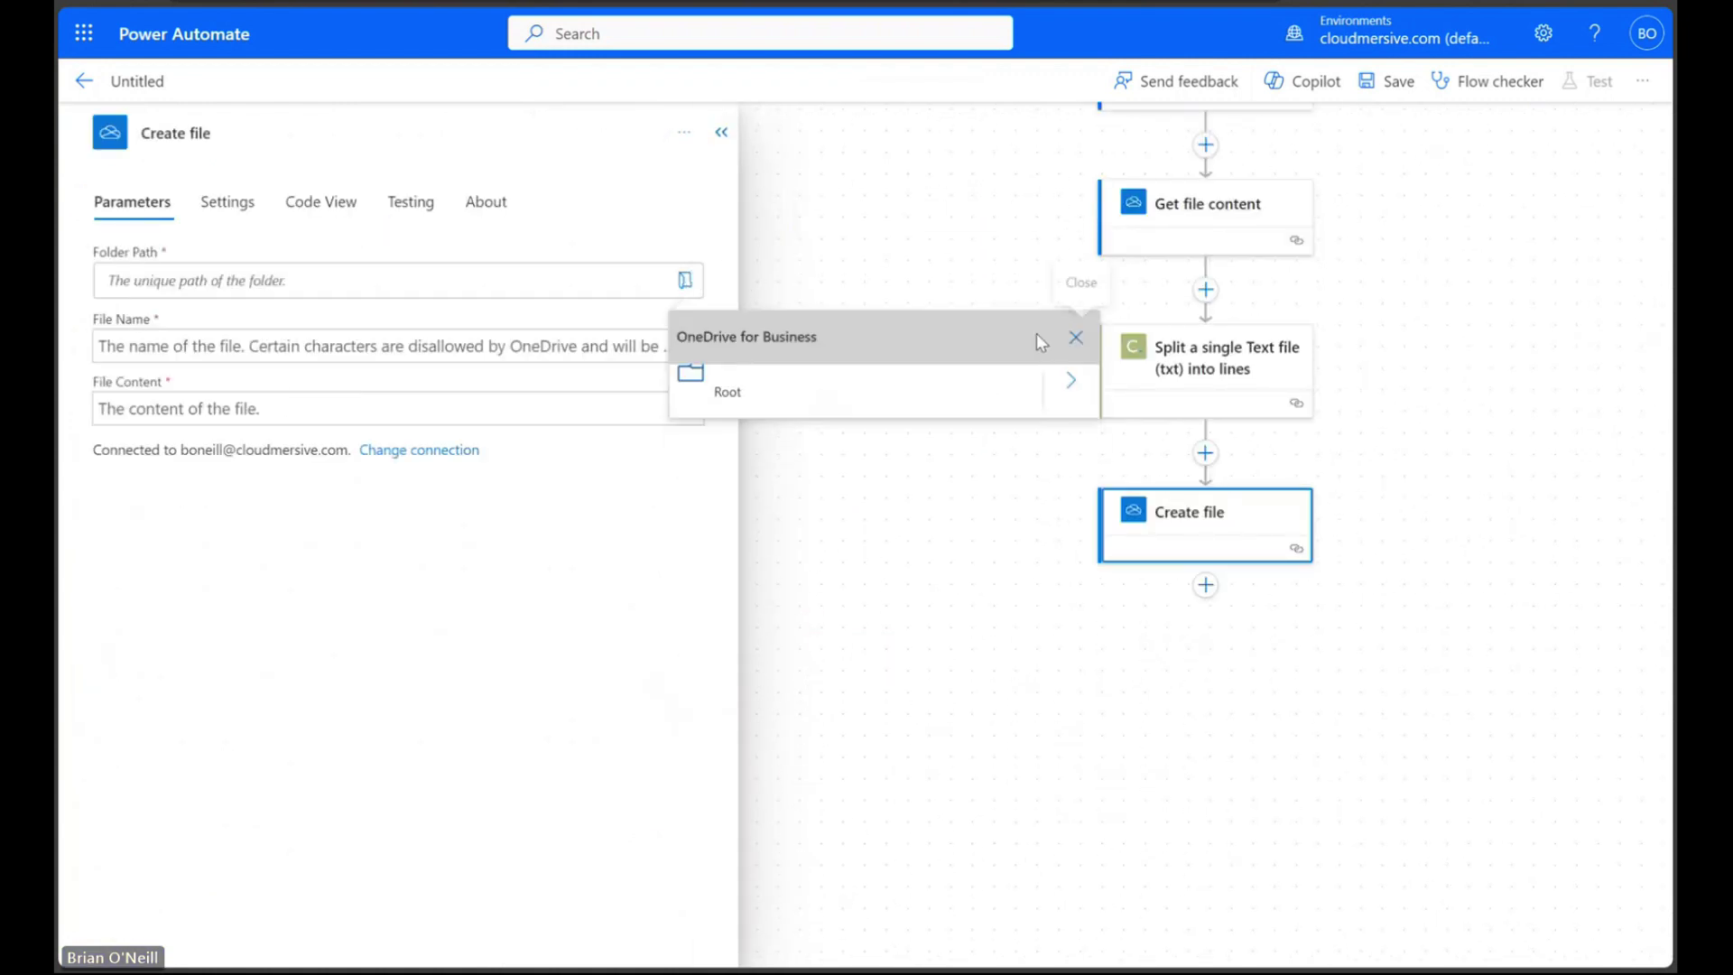
click(1072, 377)
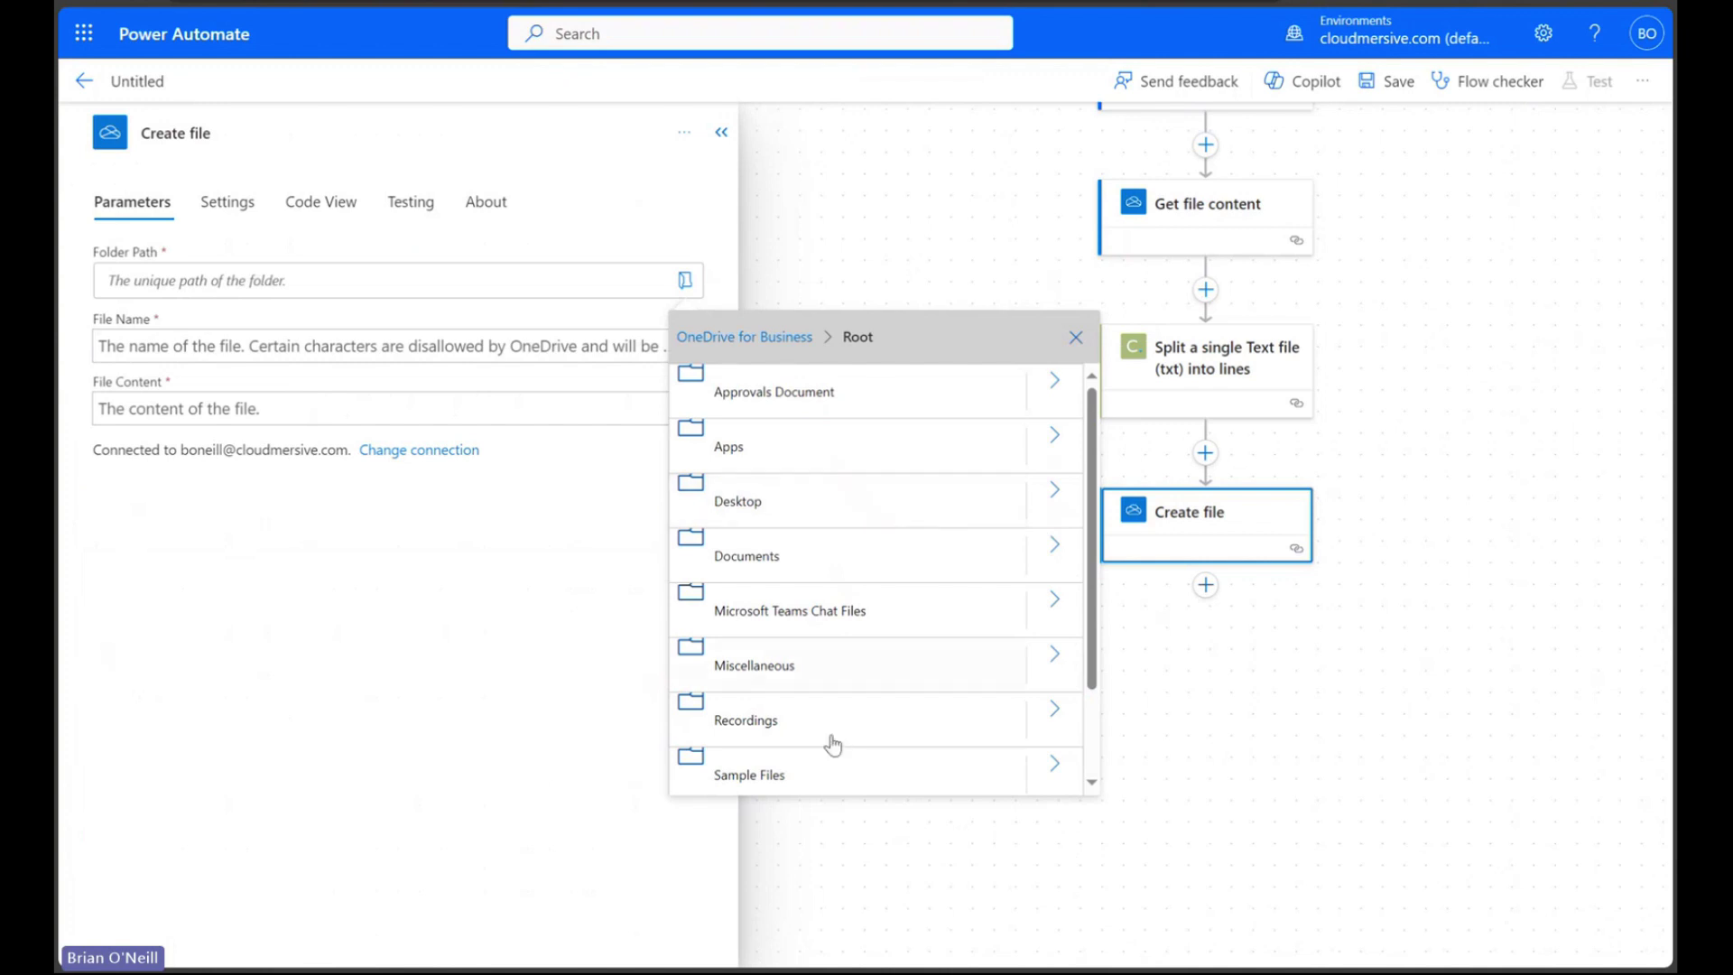
click(814, 774)
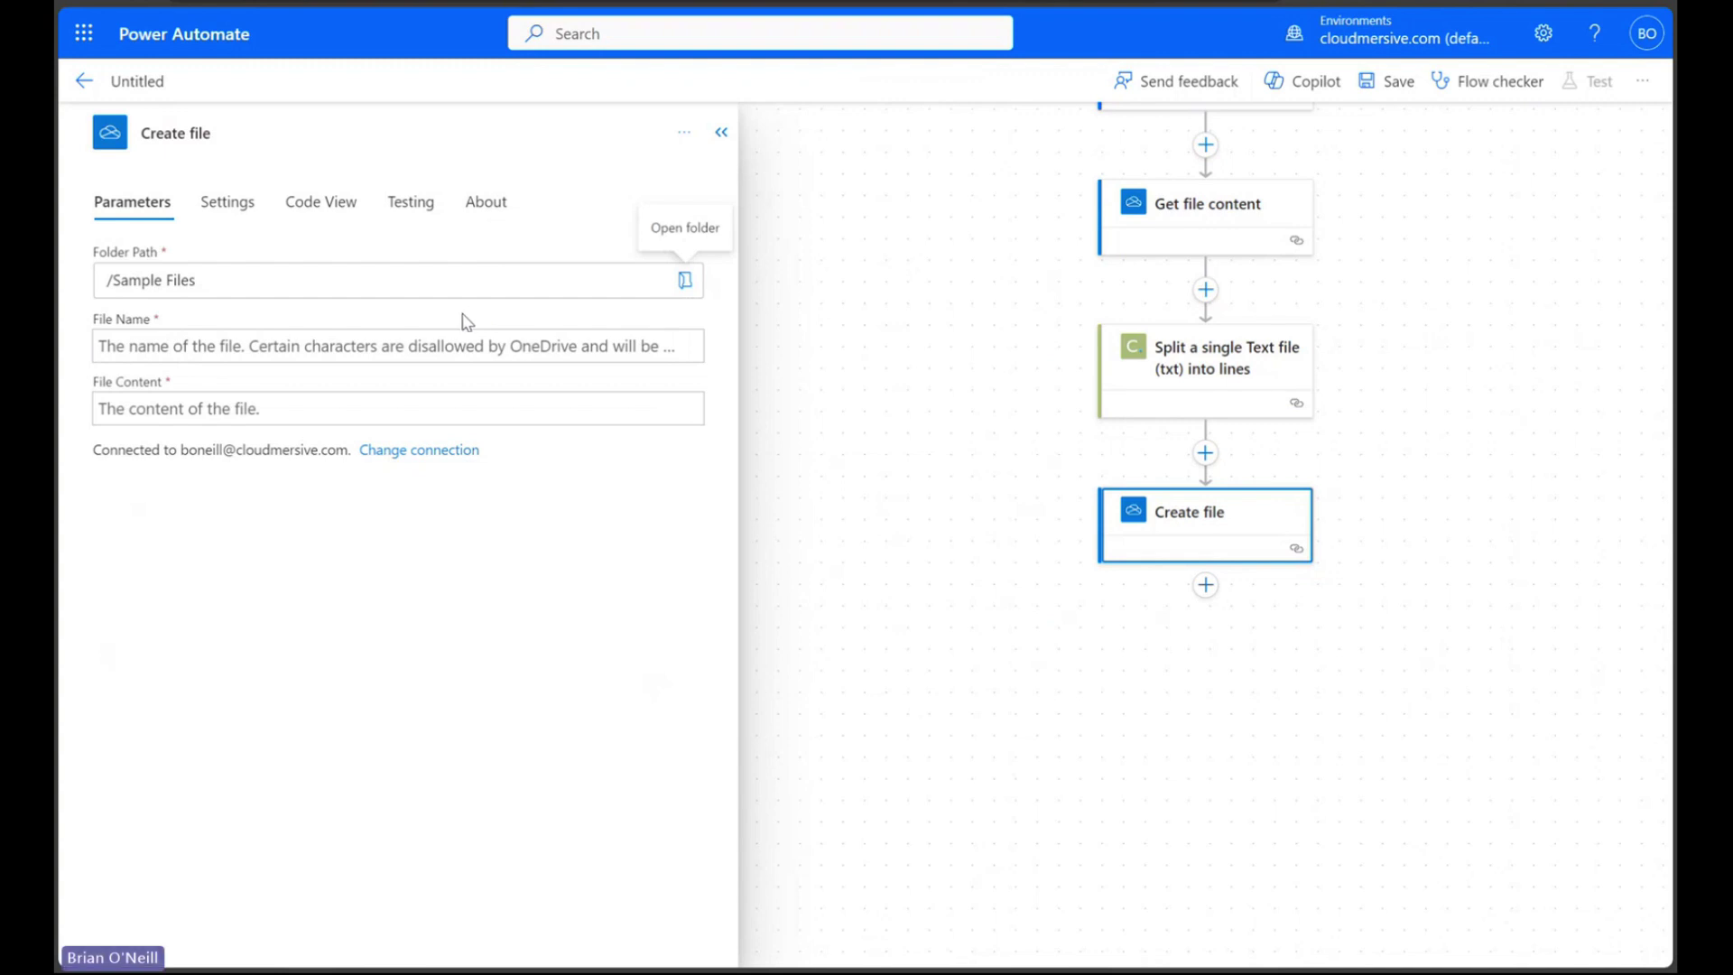
Step: Set the Create file action's file name to splittxt followed by the LineNumber dynamic value and .txt
click(167, 345)
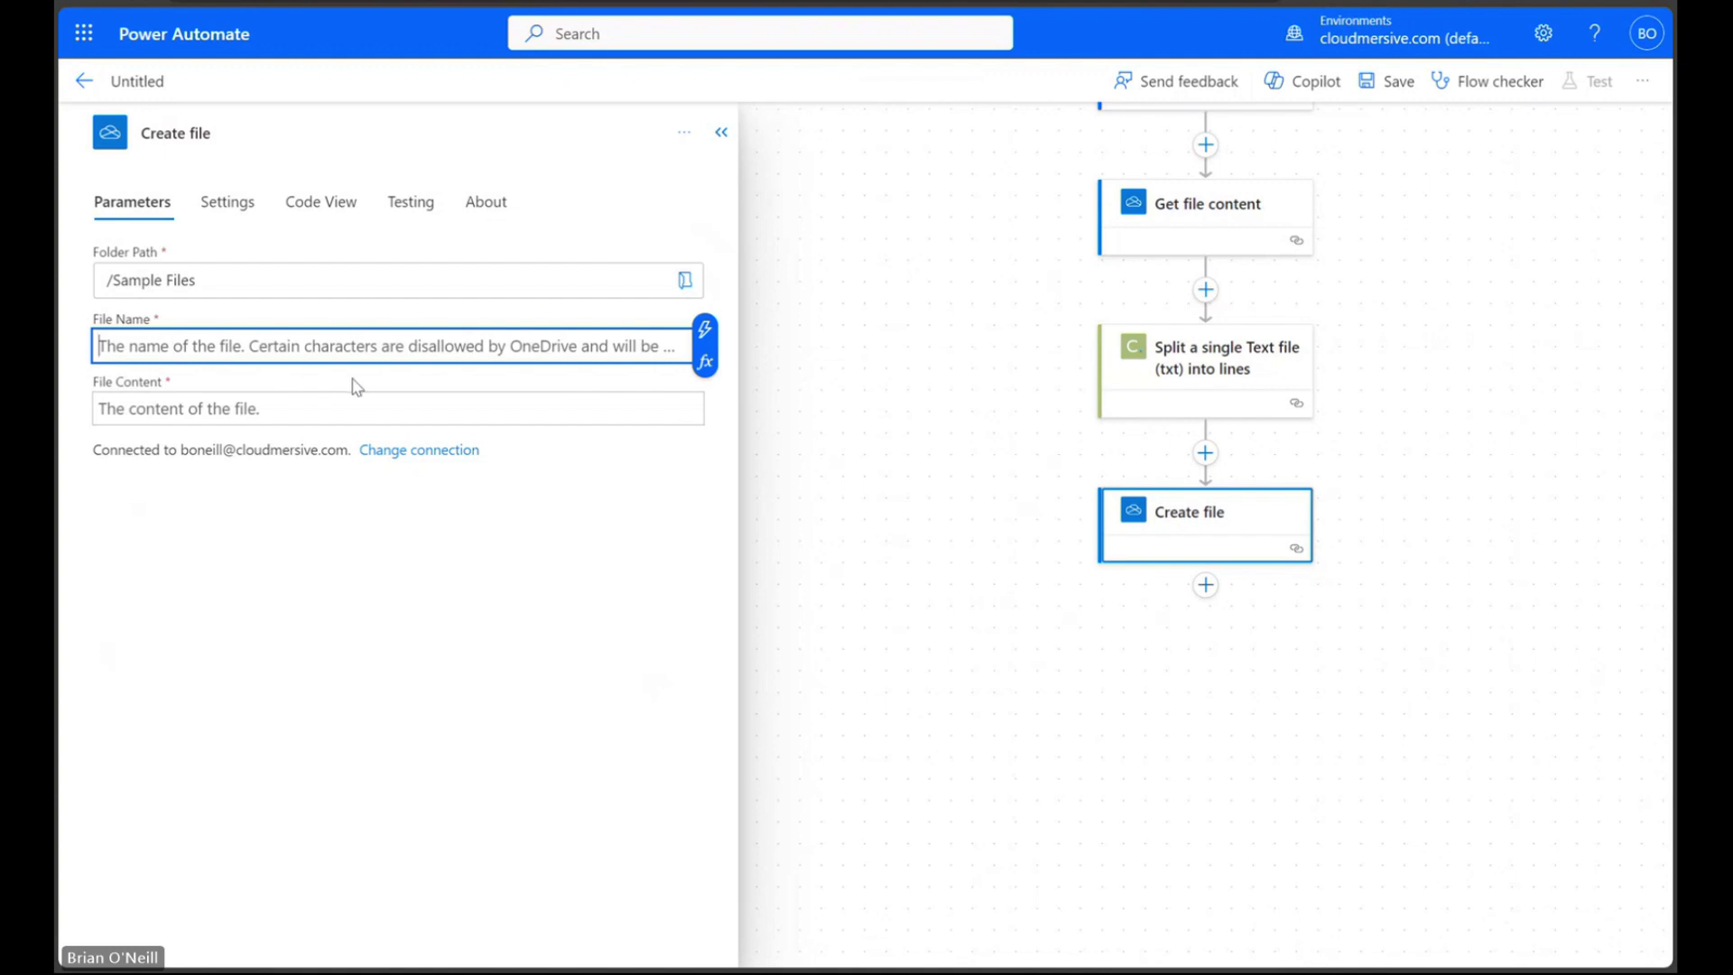
text(split)
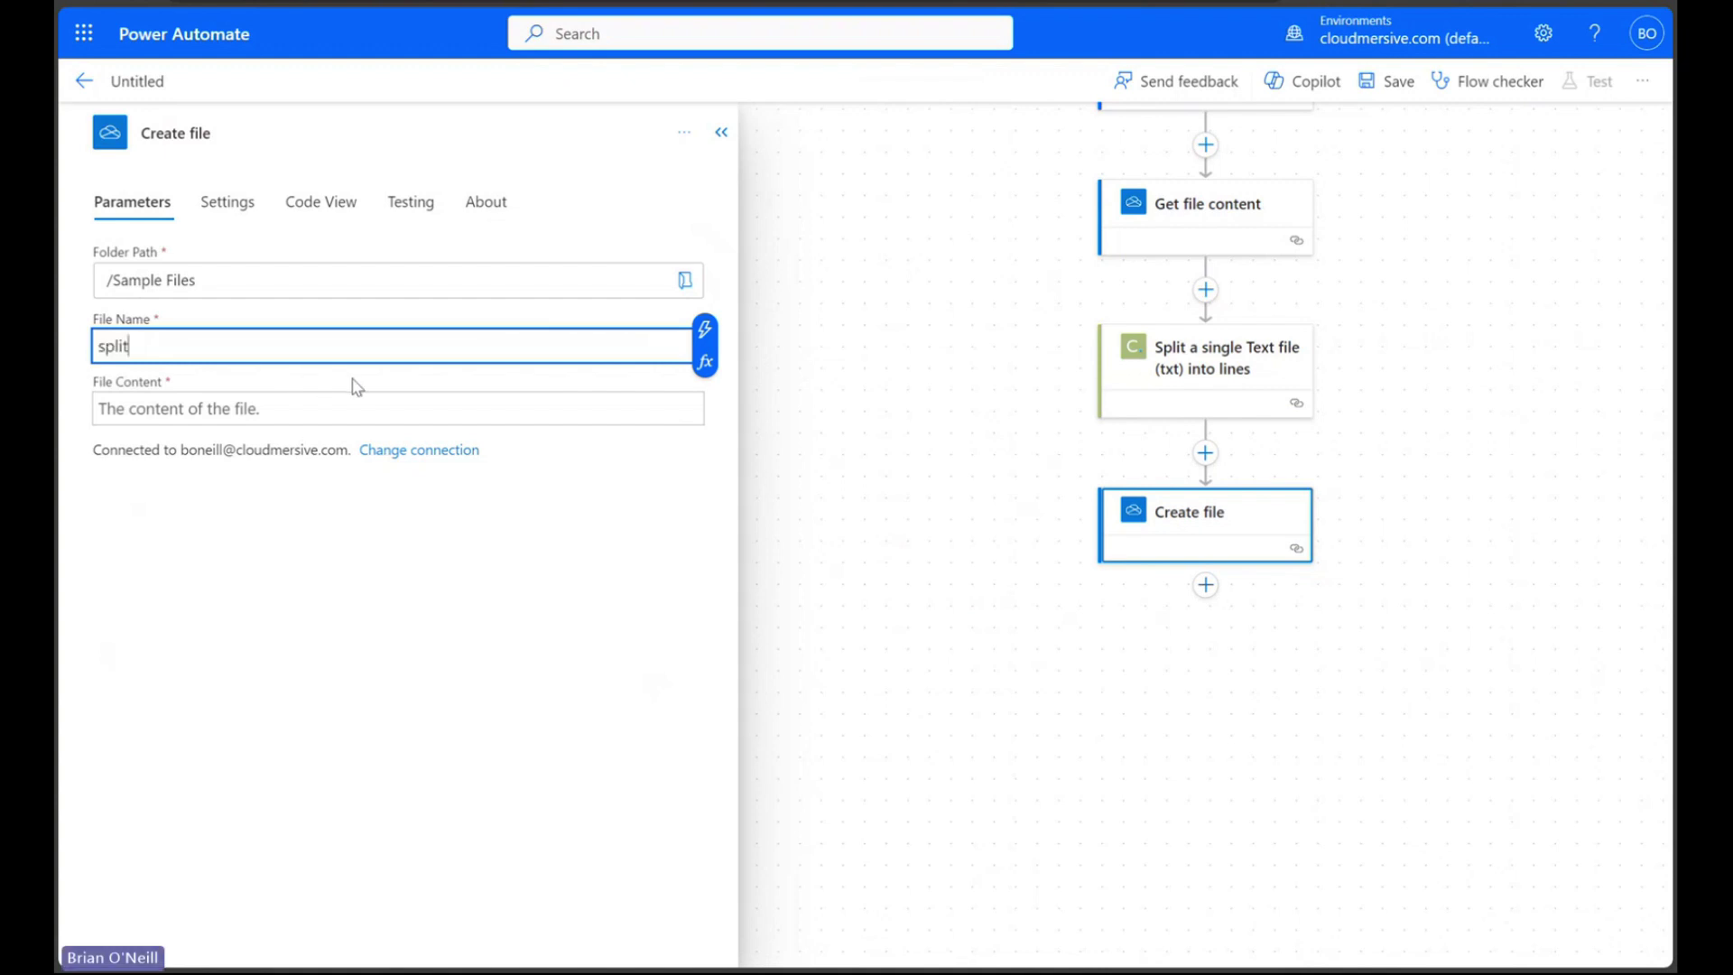
text(txt)
click(704, 328)
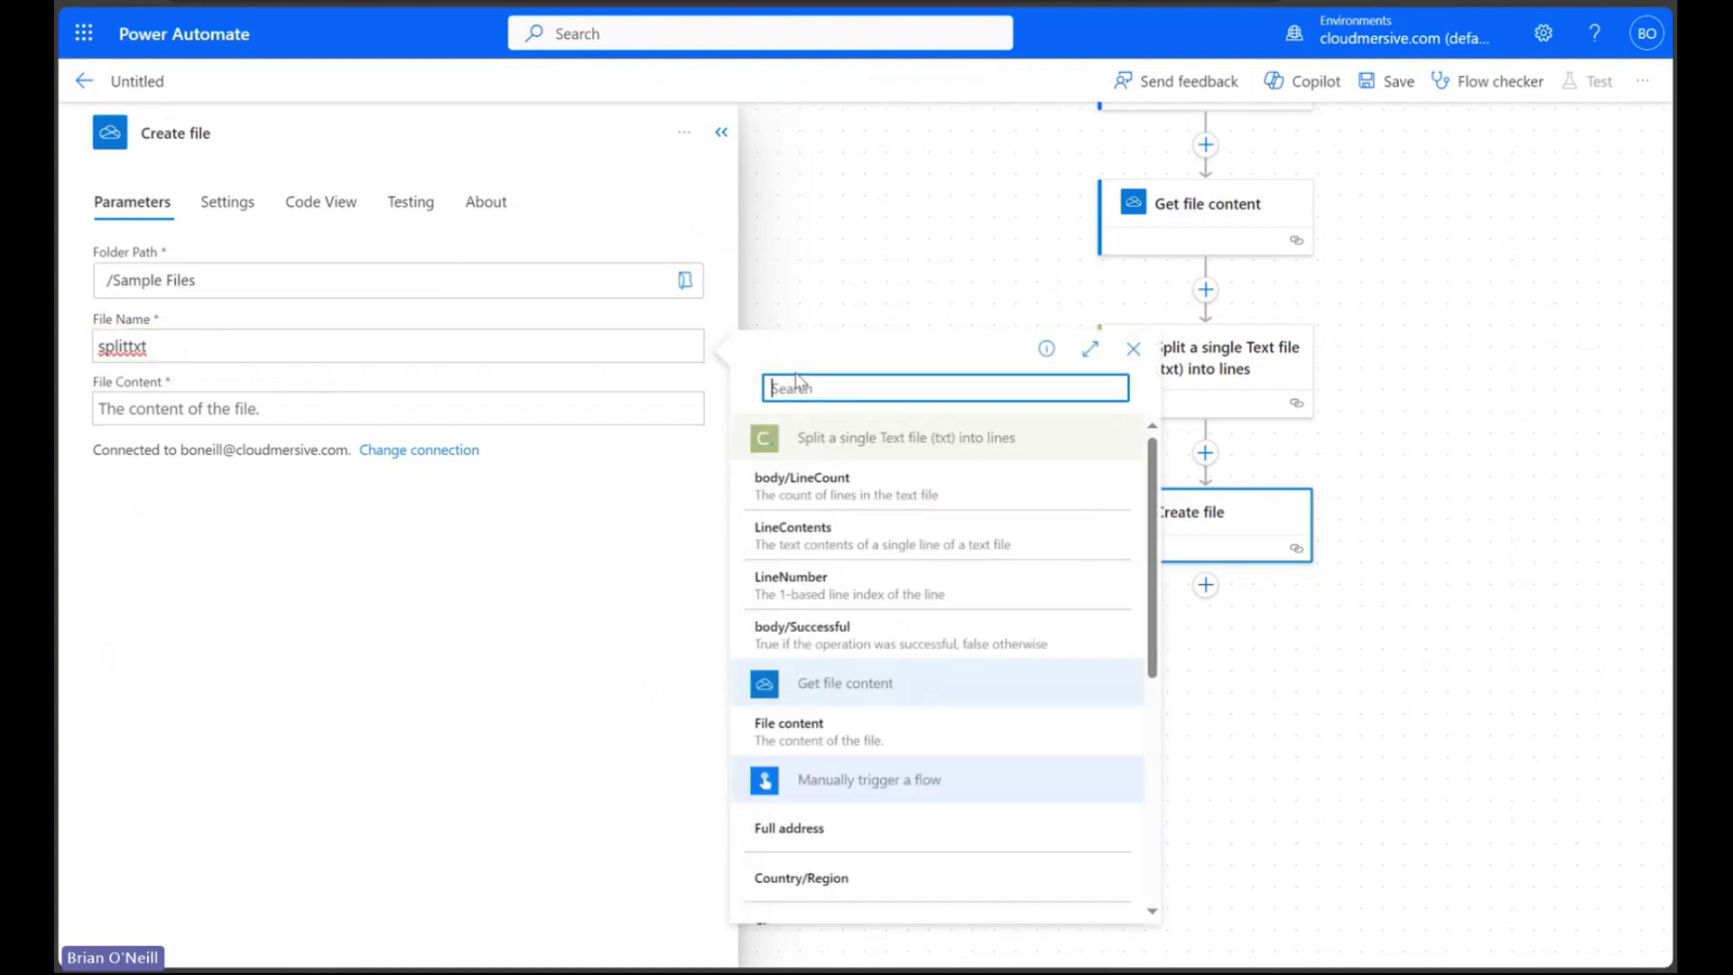
click(847, 595)
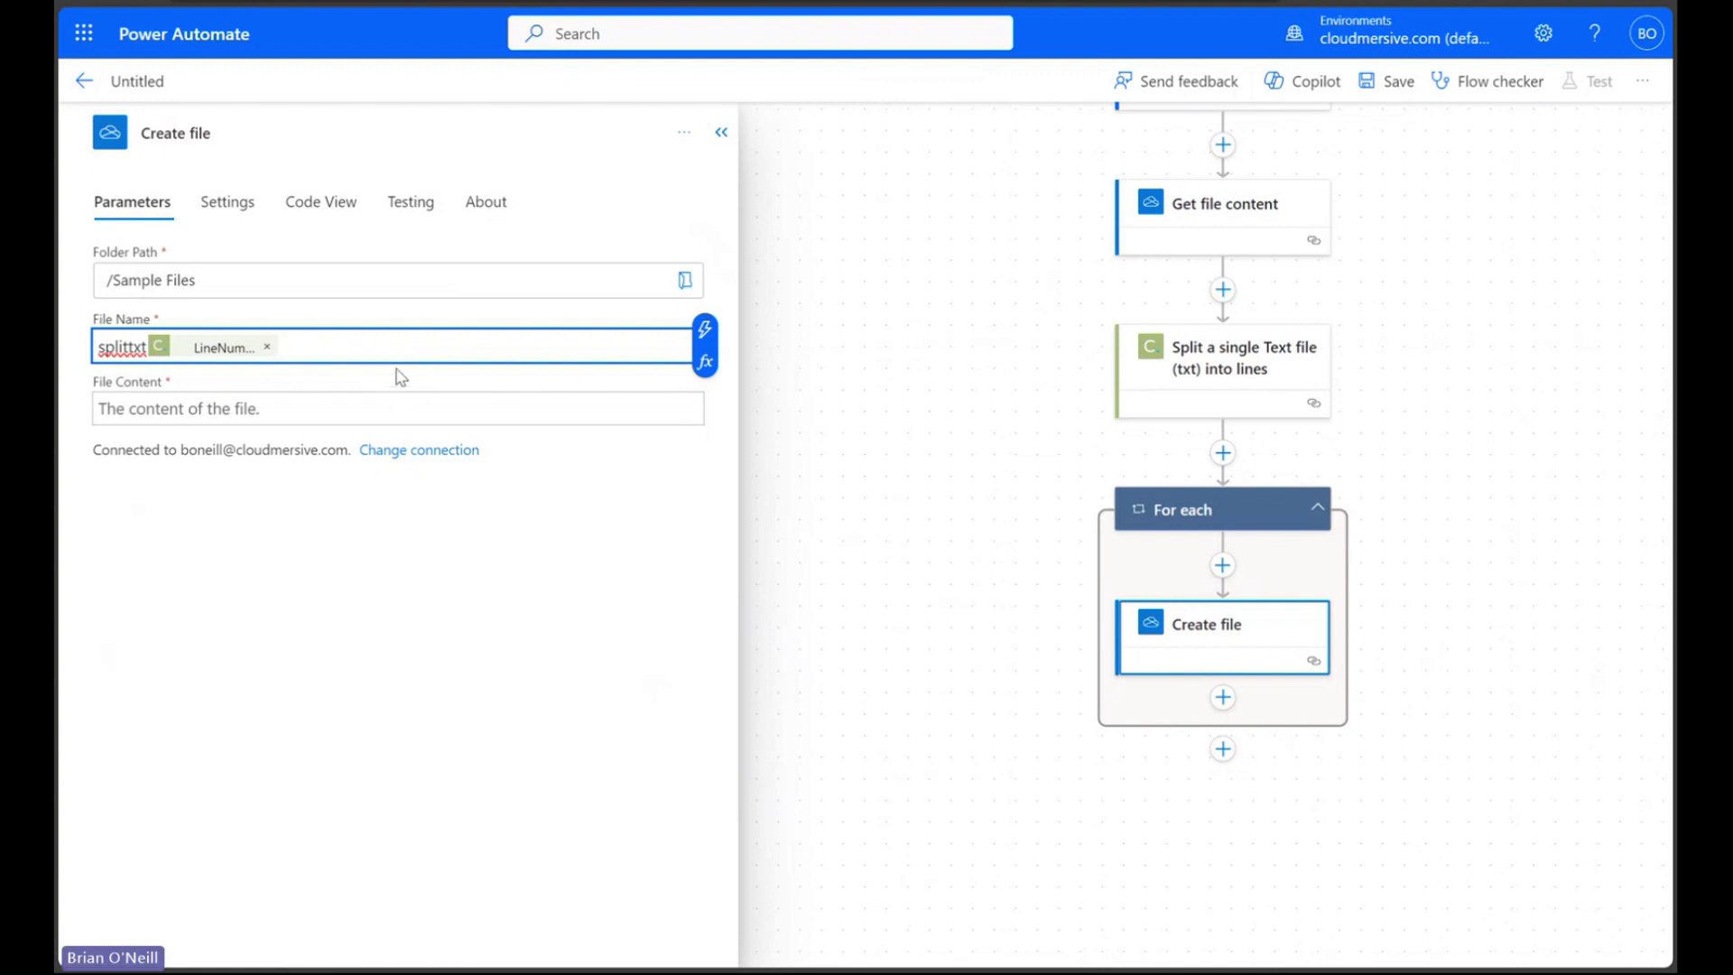
text(.txt)
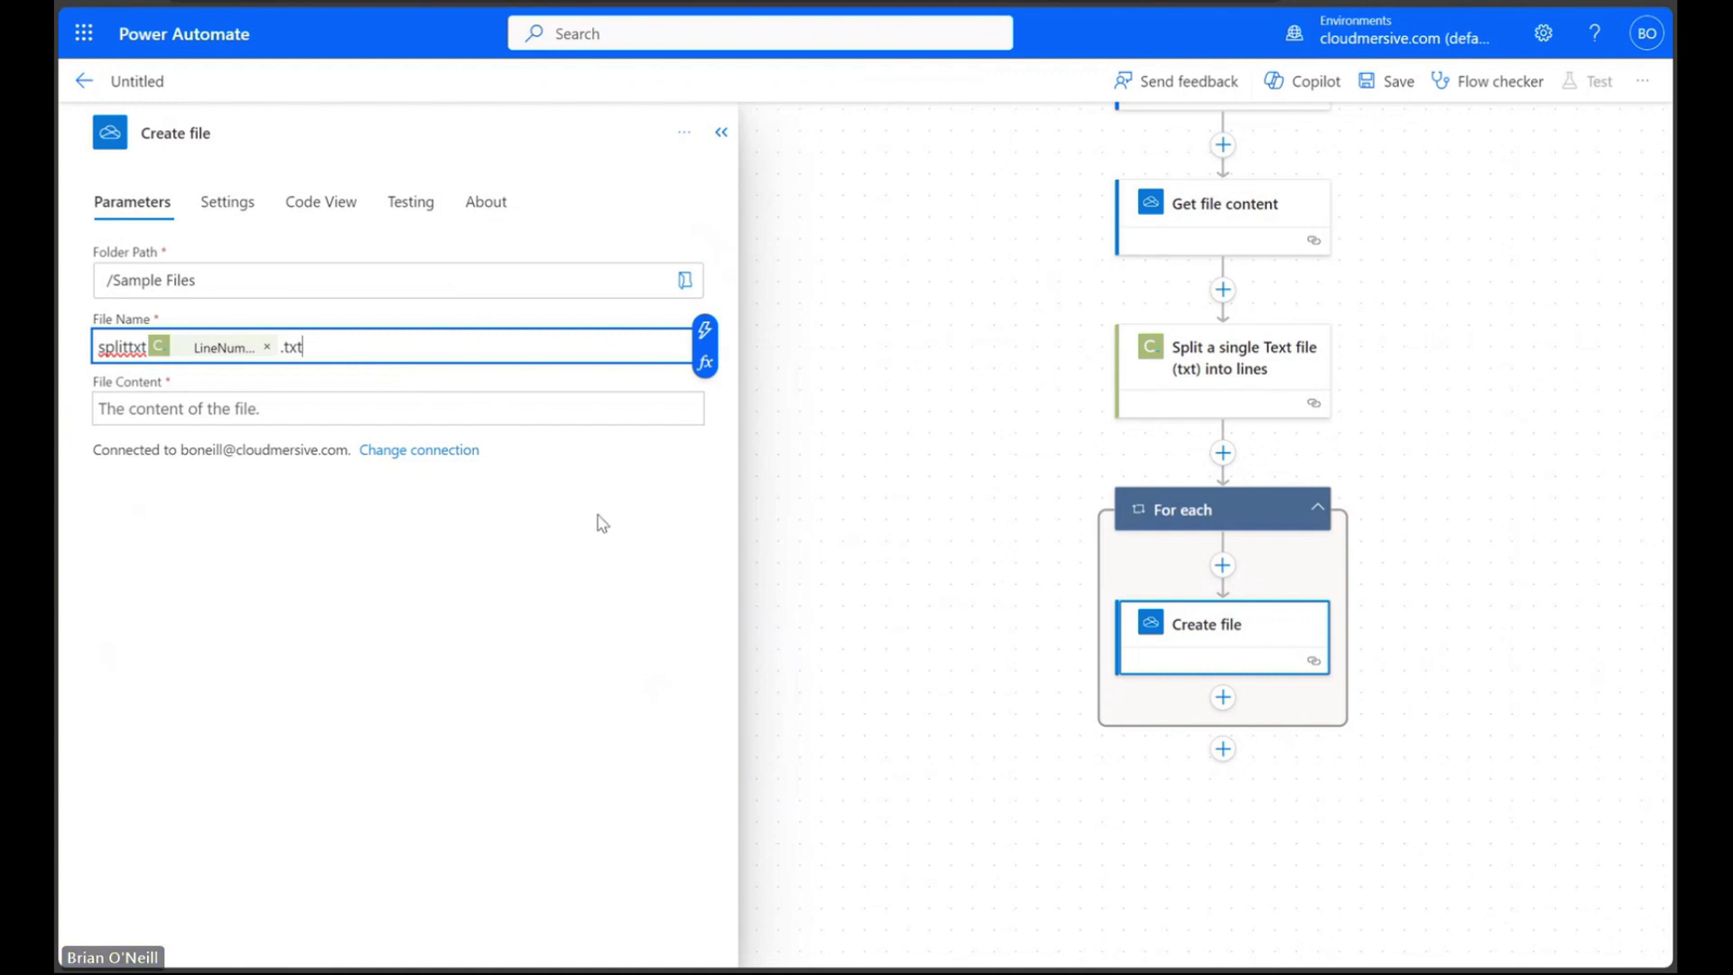
Step: Fill the Create file action's file content with the LineContents output of the text-splitting action
click(318, 404)
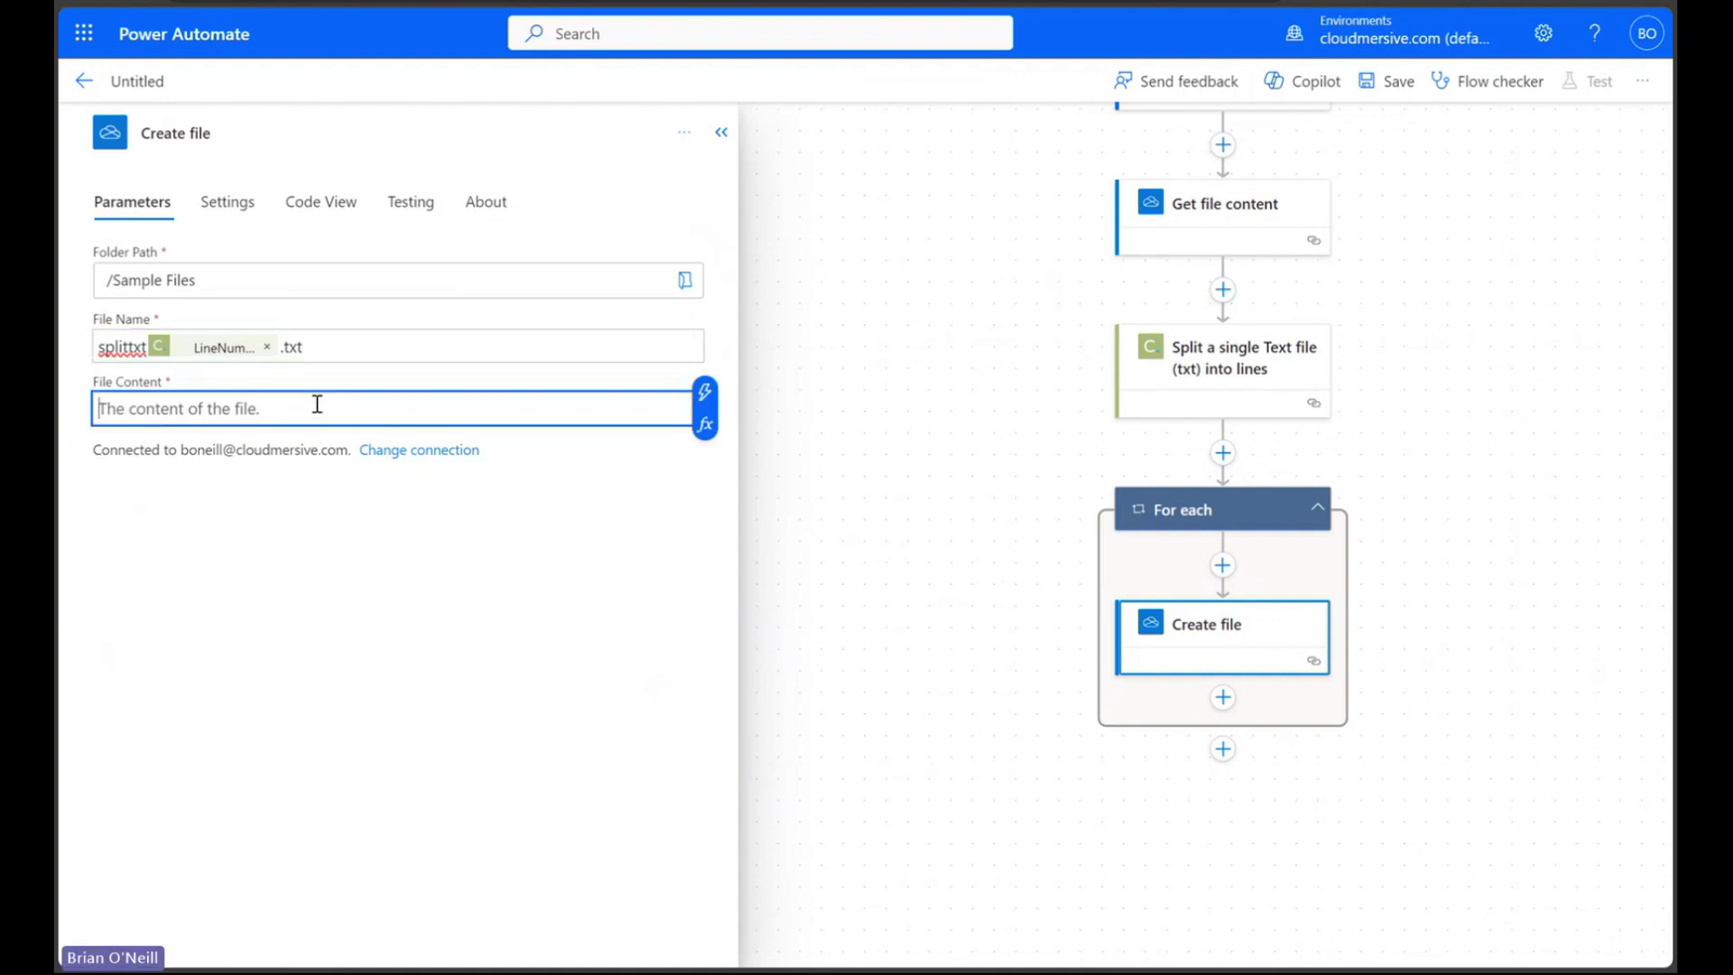
click(705, 393)
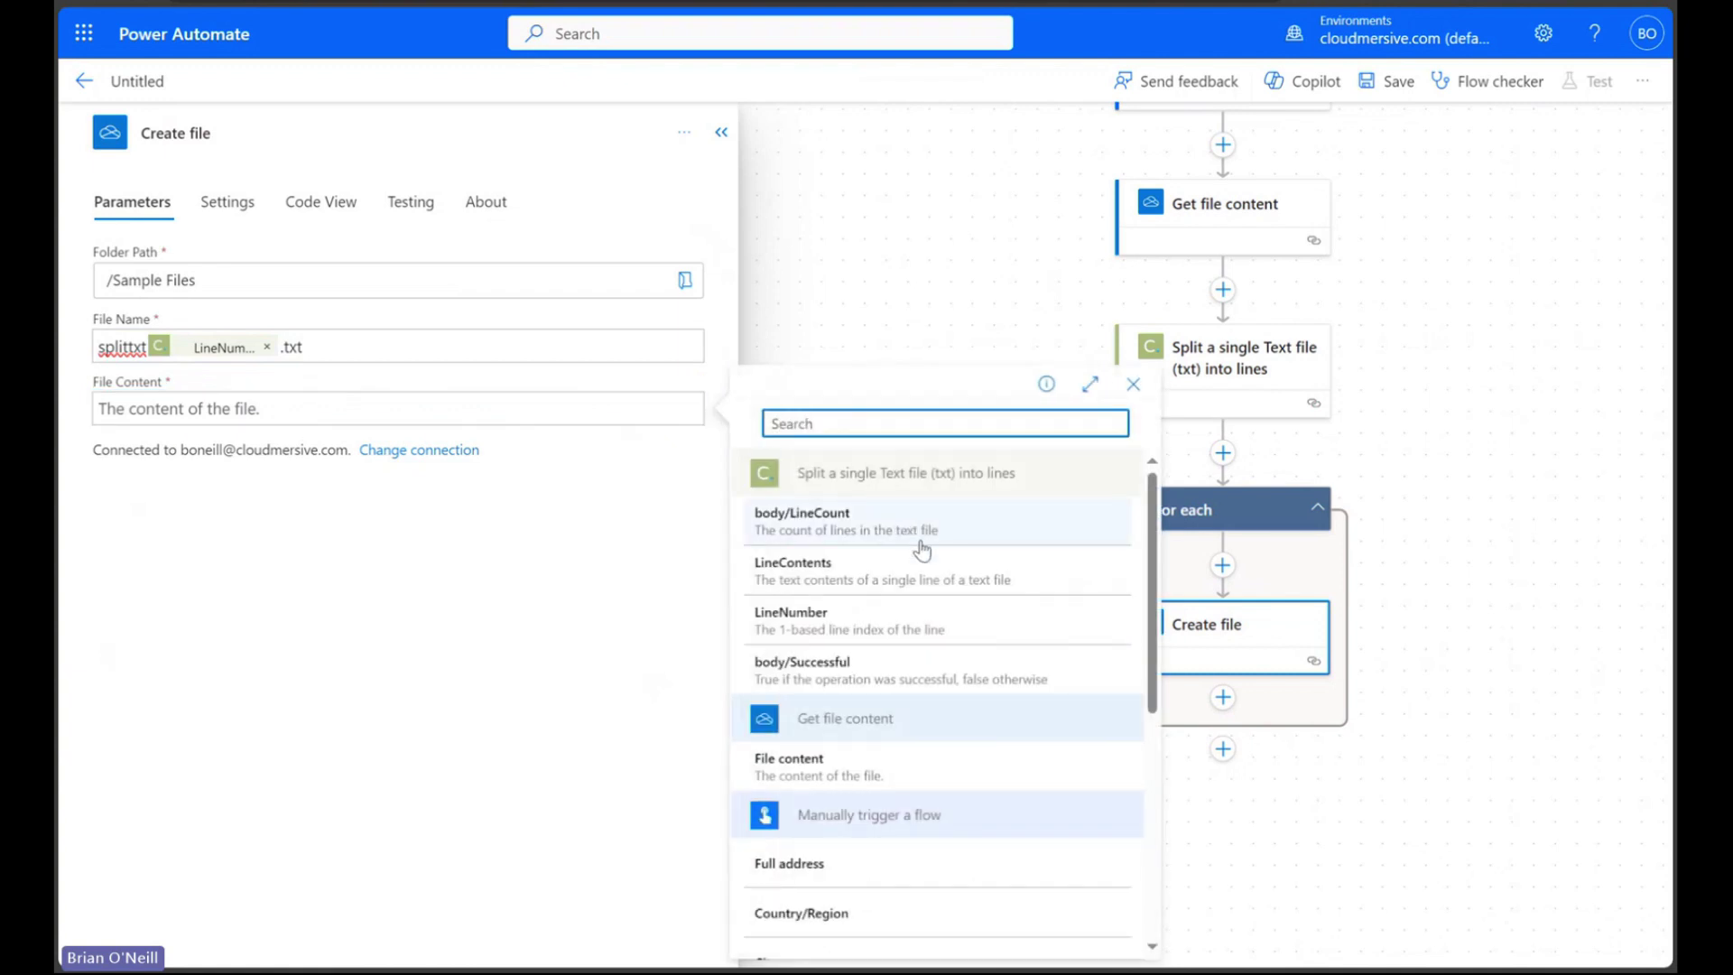
click(934, 578)
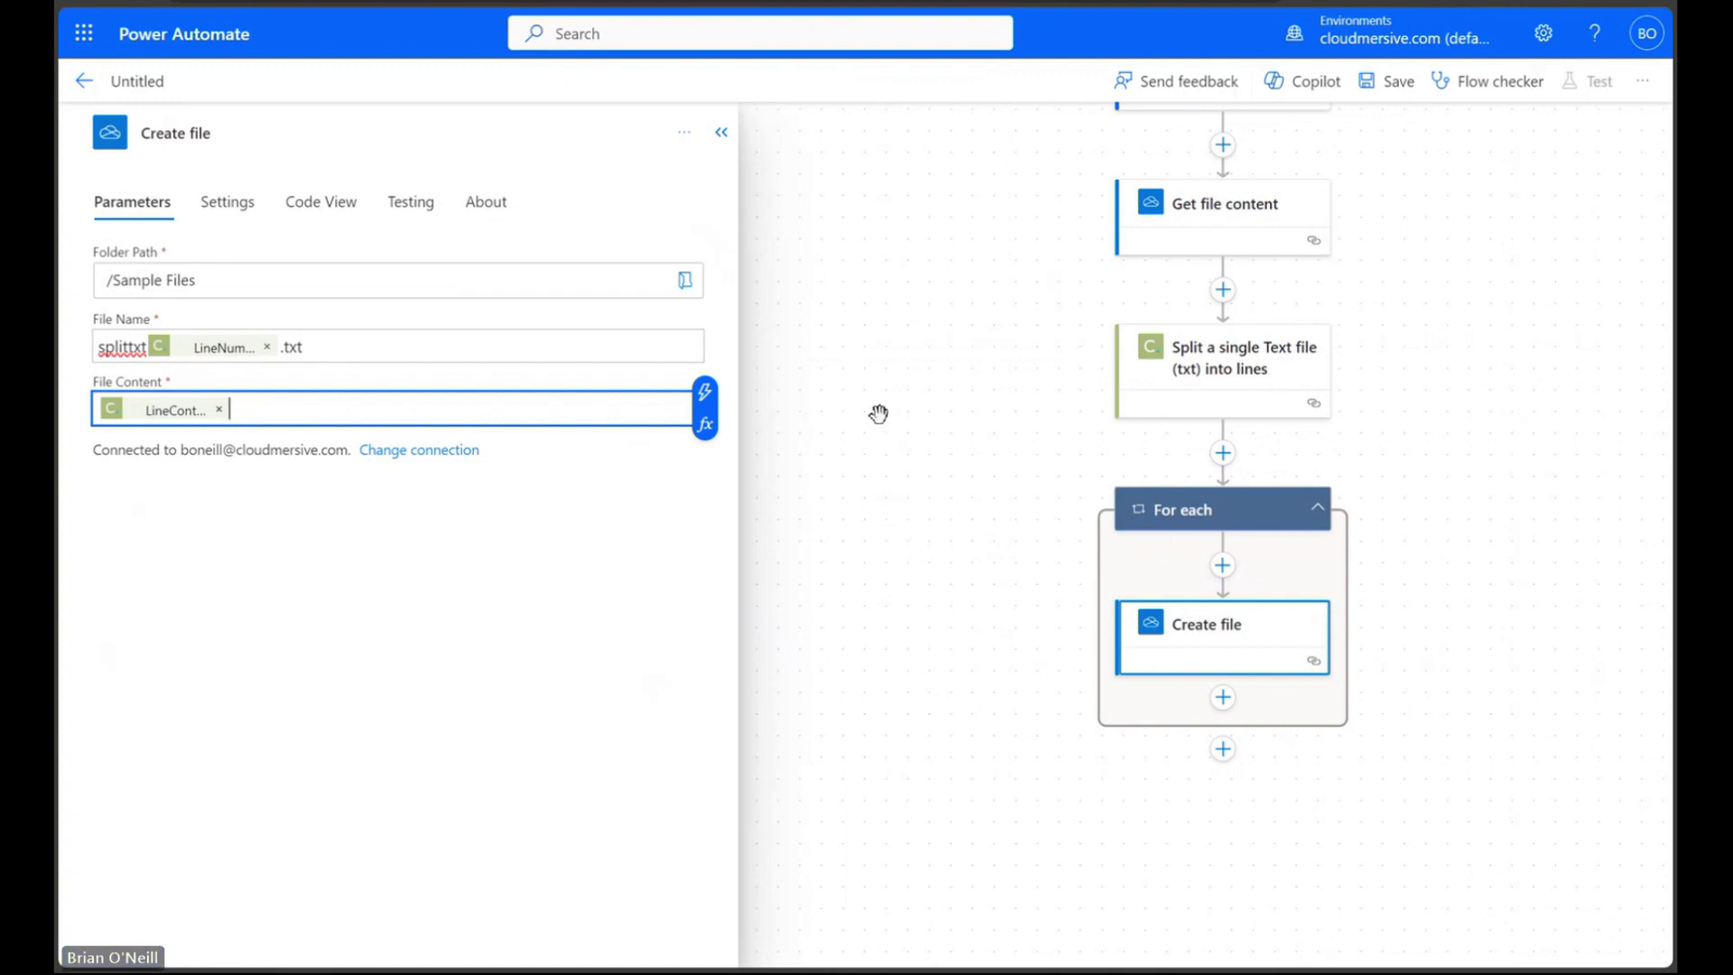
click(720, 136)
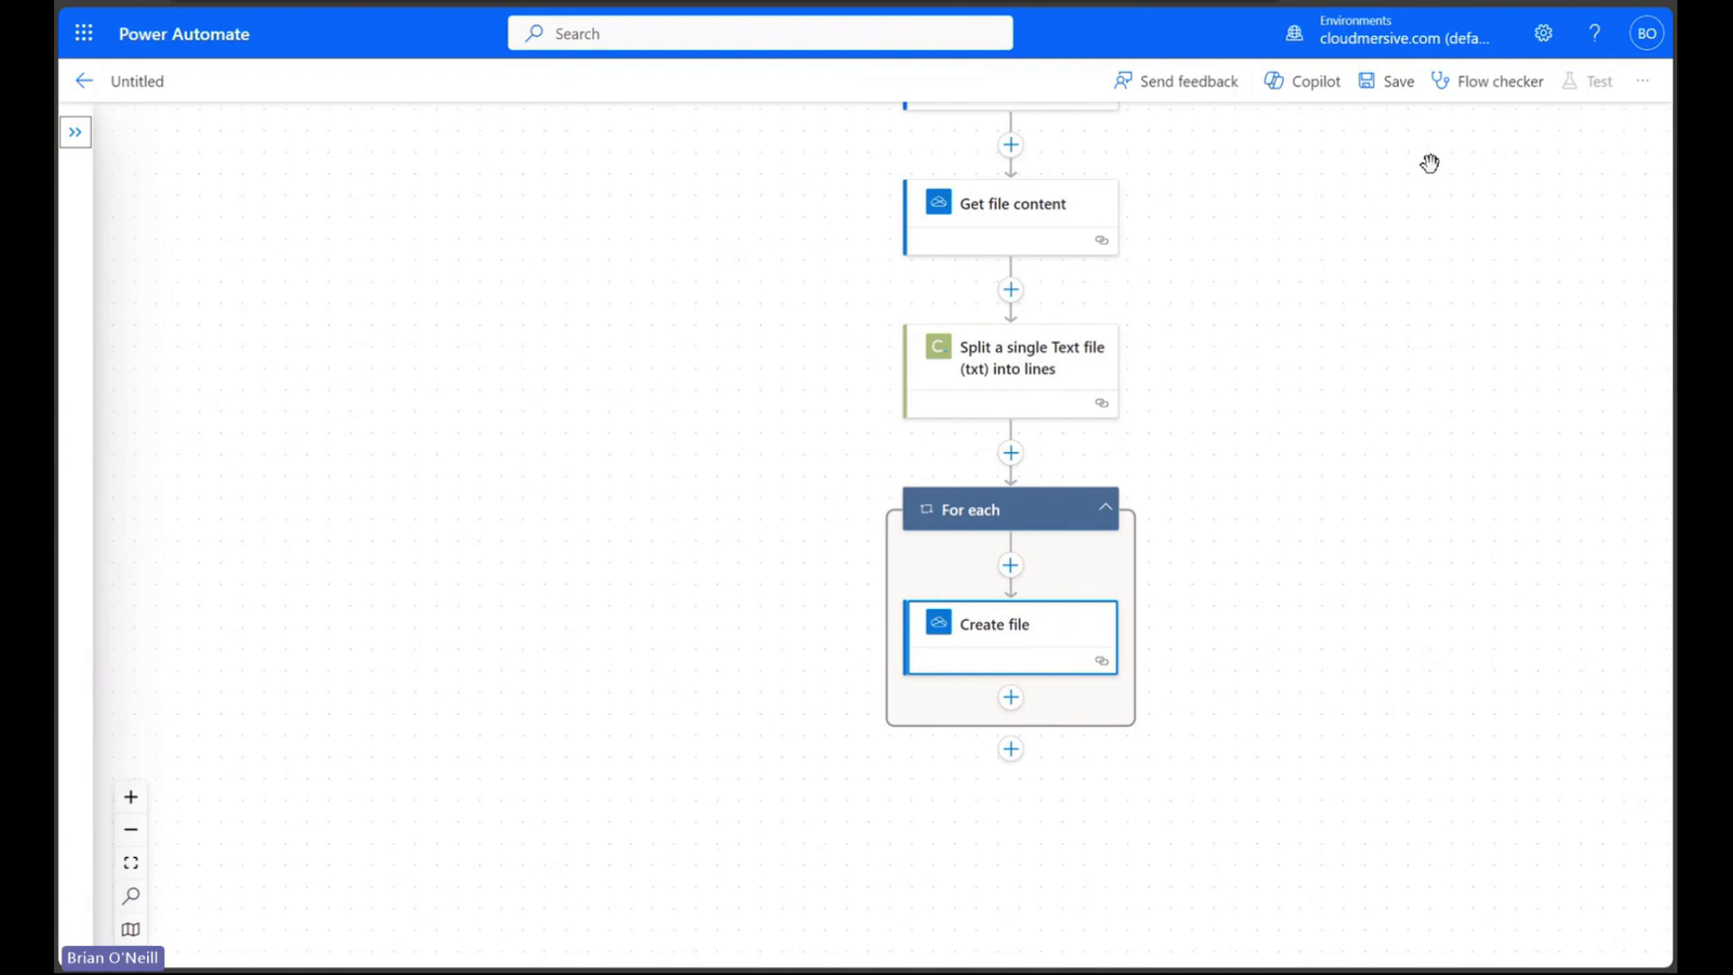
Step: Save the flow and run a manual test of it with the existing OneDrive and Cloudmersive connections
click(1395, 102)
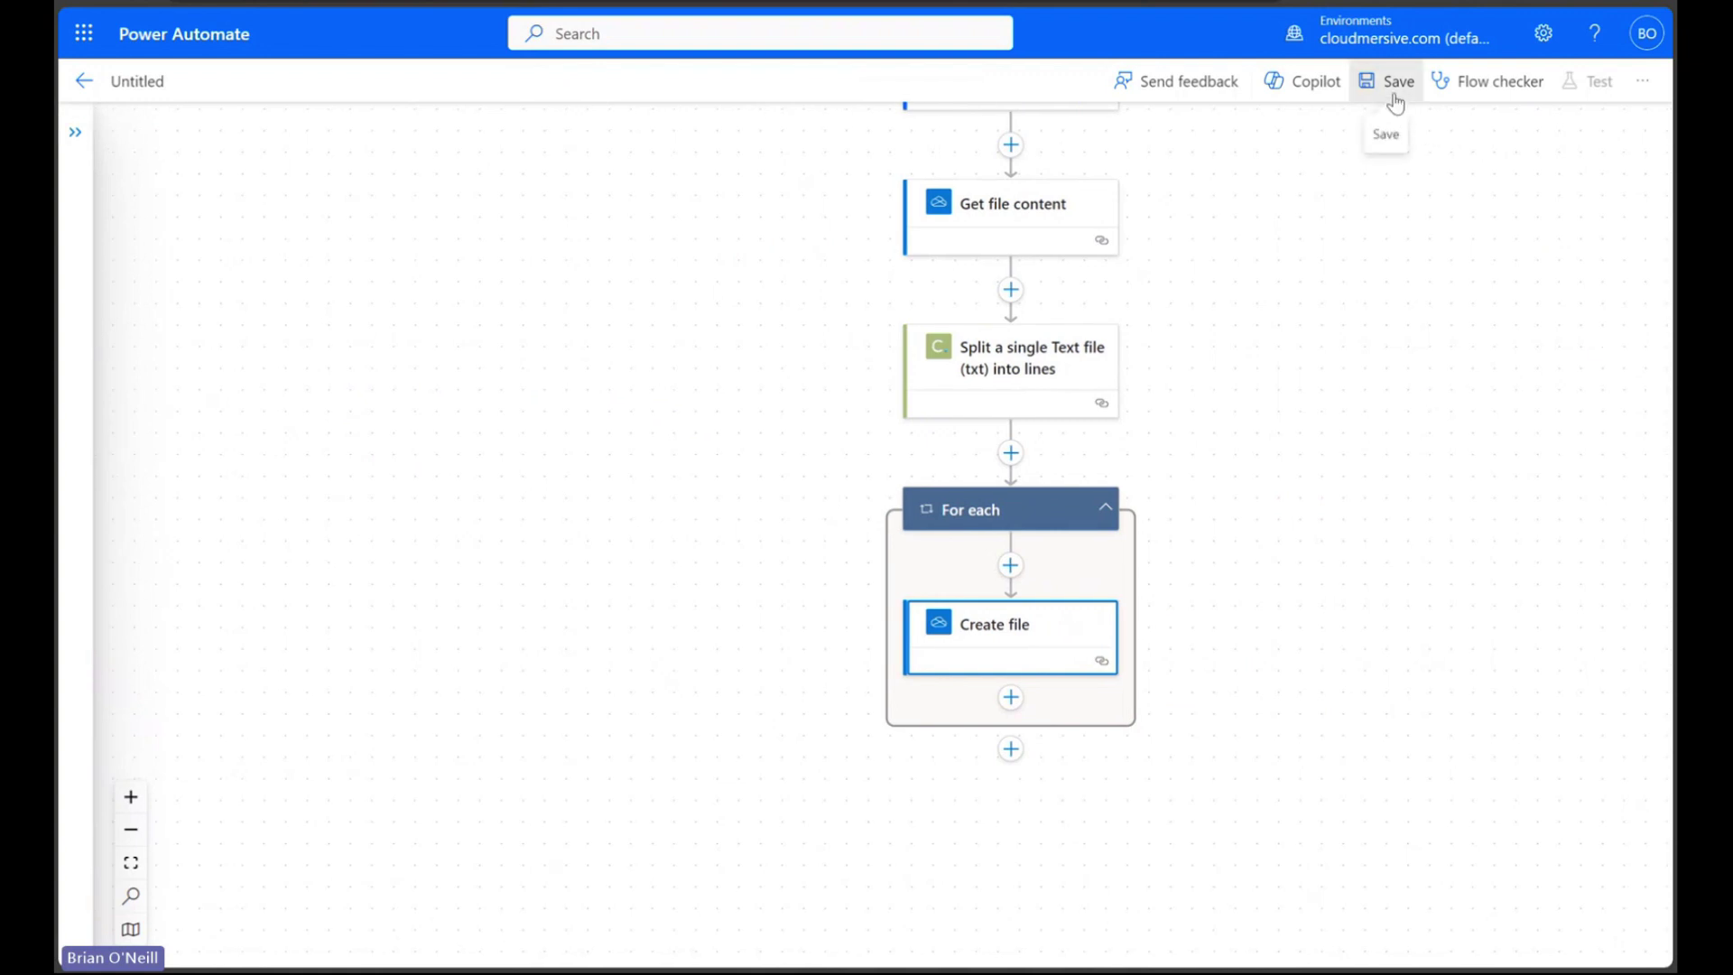
click(1586, 95)
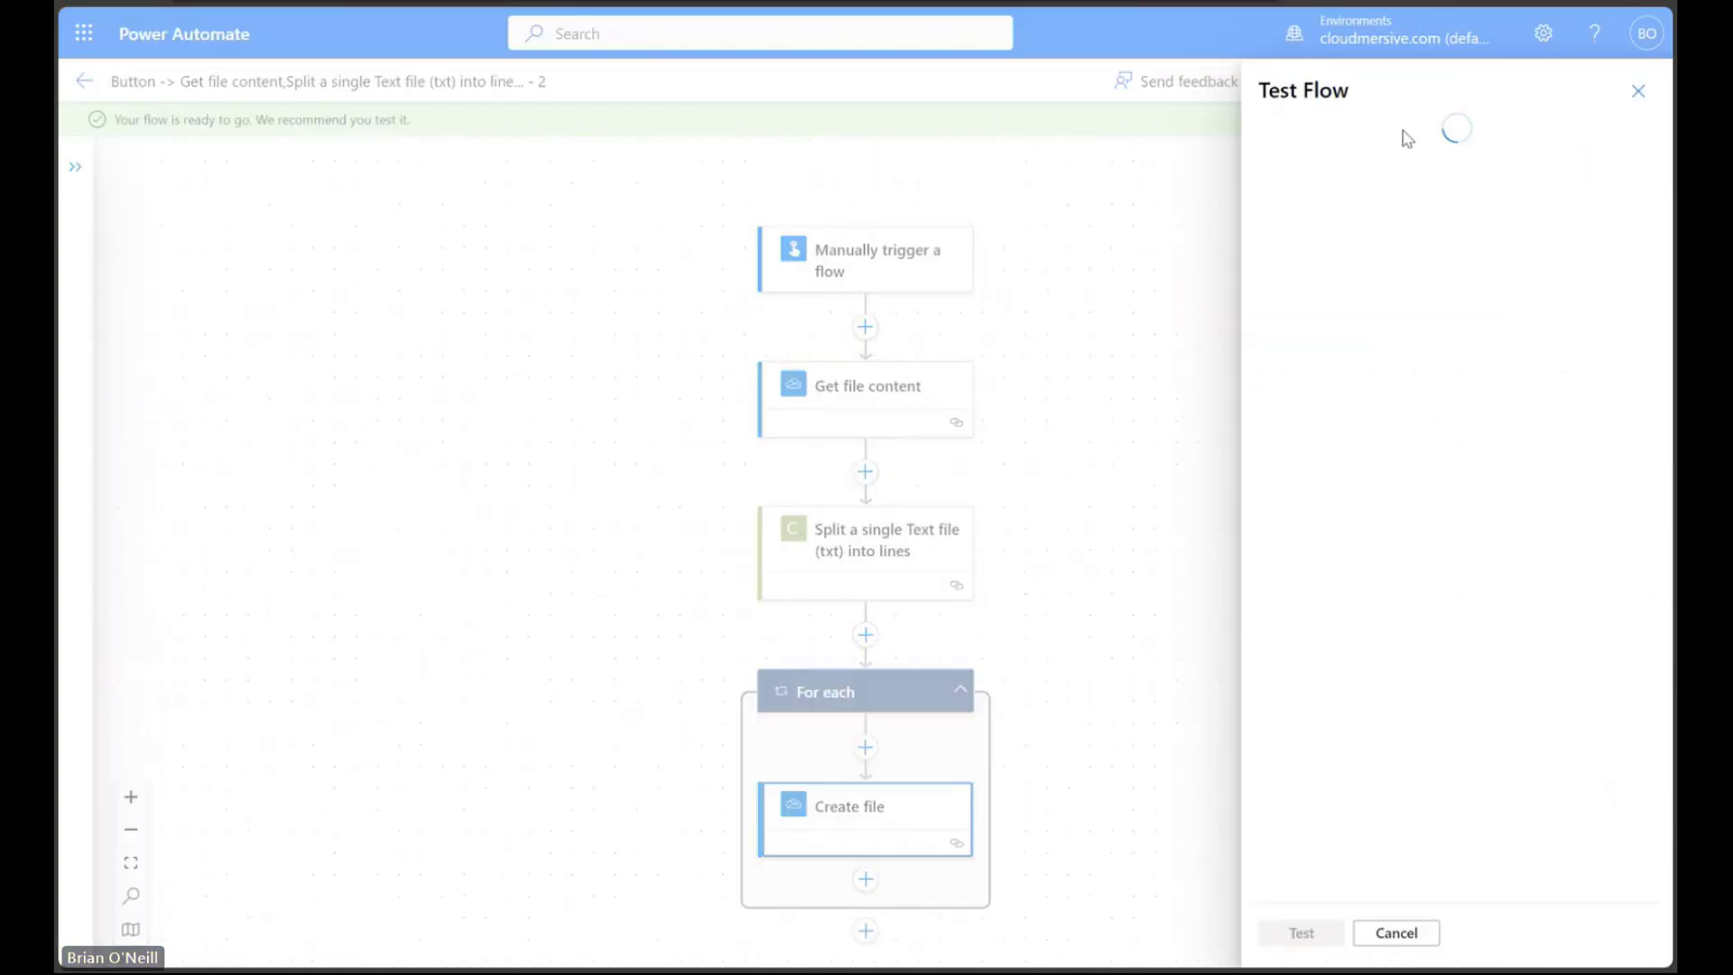
click(1363, 149)
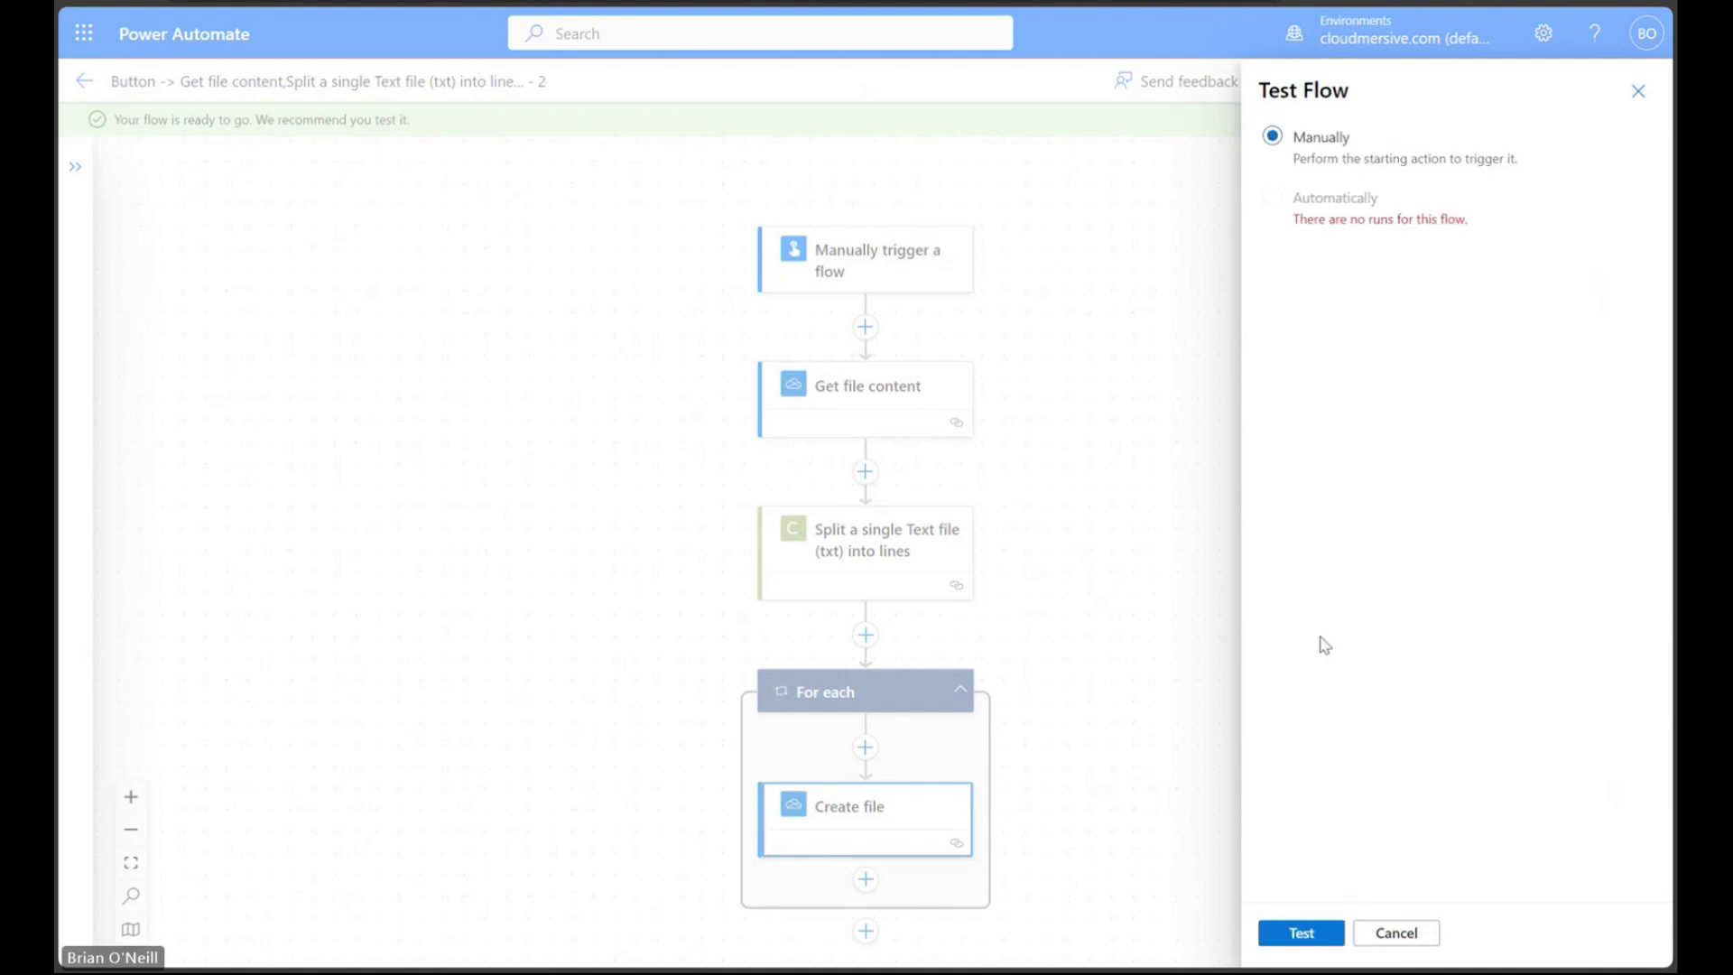
click(1300, 933)
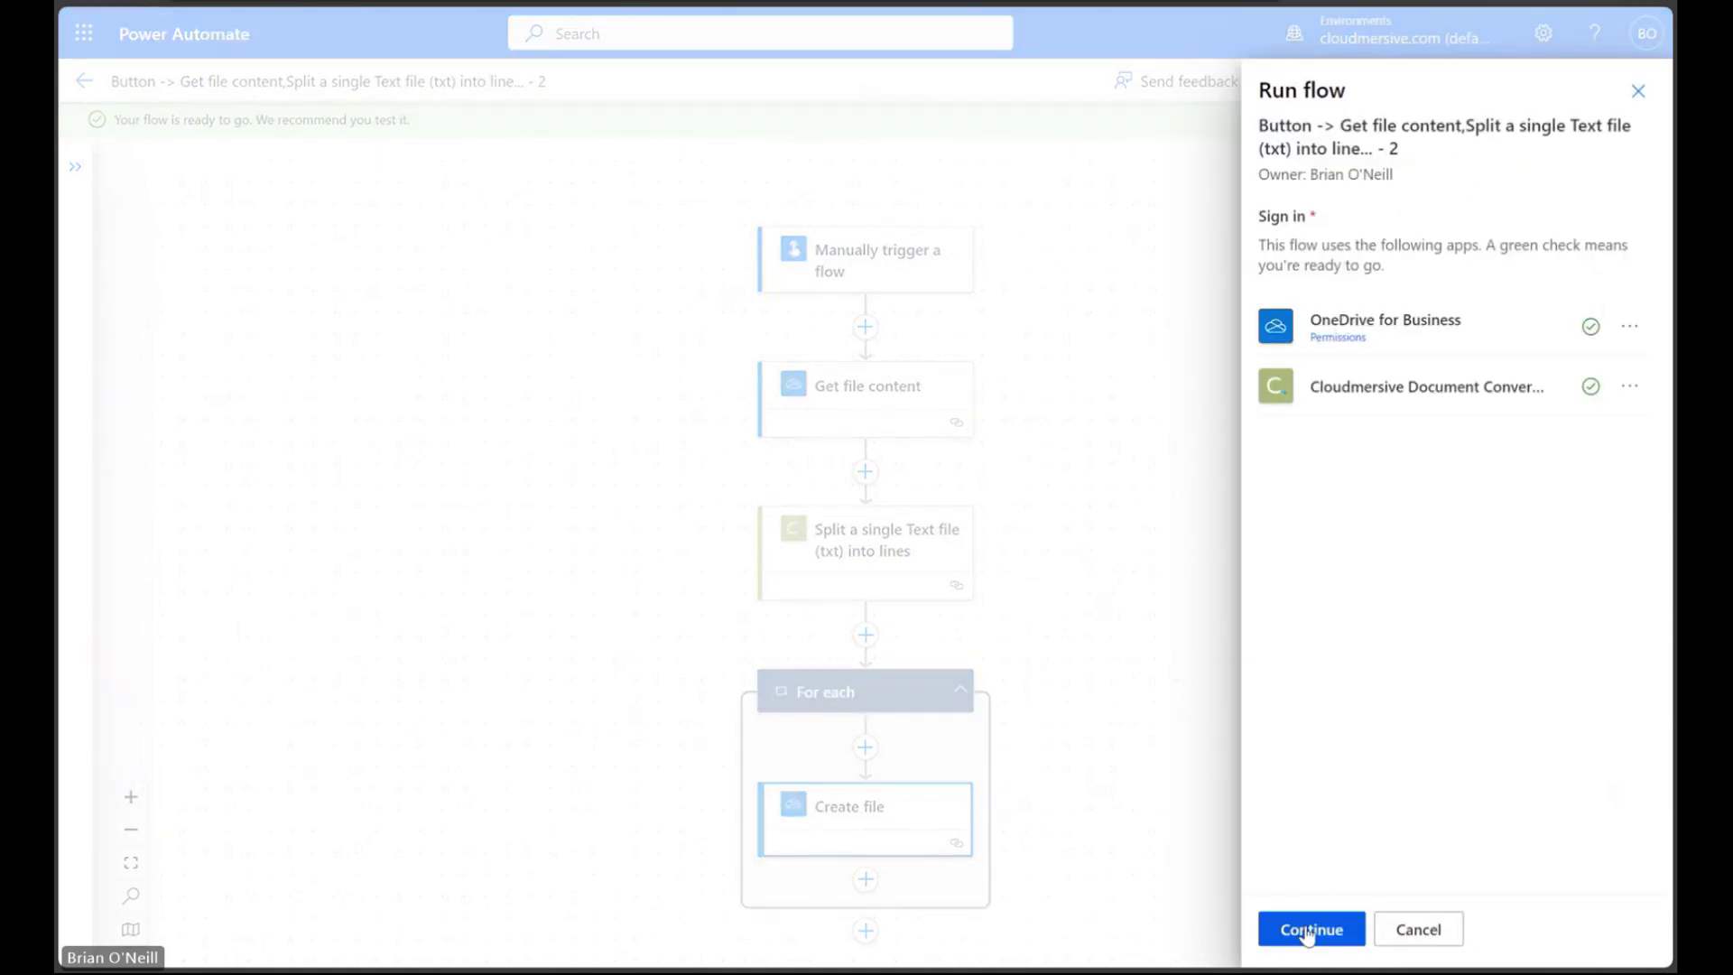
click(1308, 932)
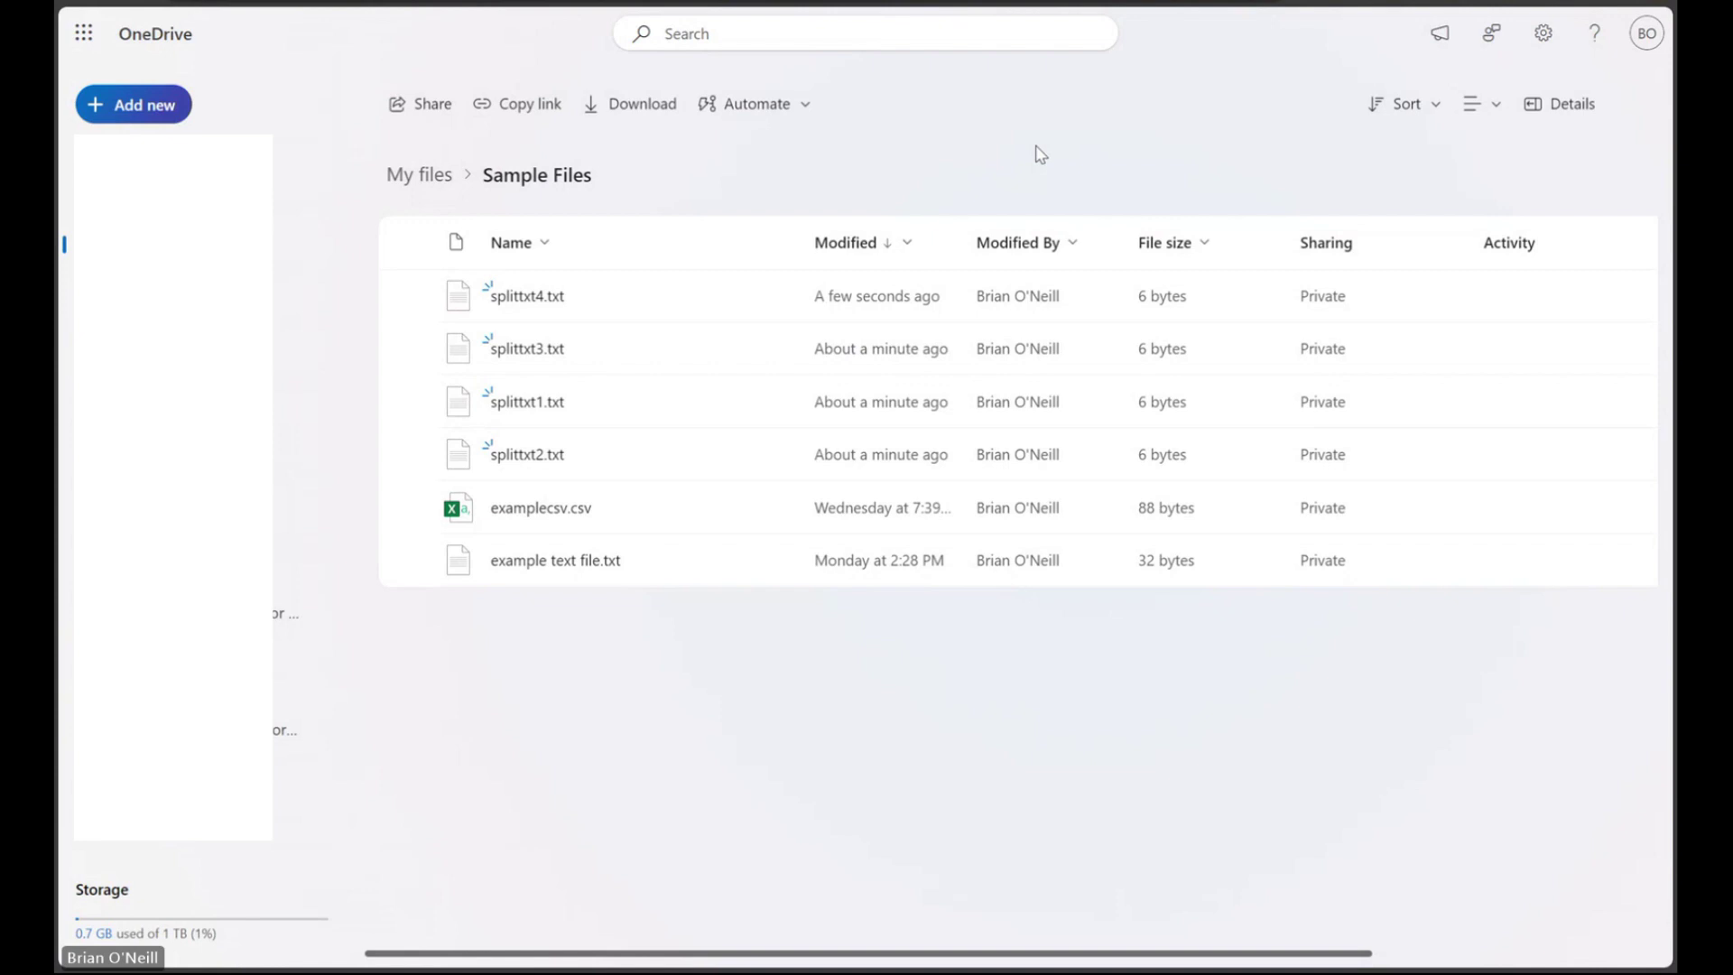
Step: Examine the contents of the generated splittxt text files in the OneDrive Sample Files folder
click(524, 404)
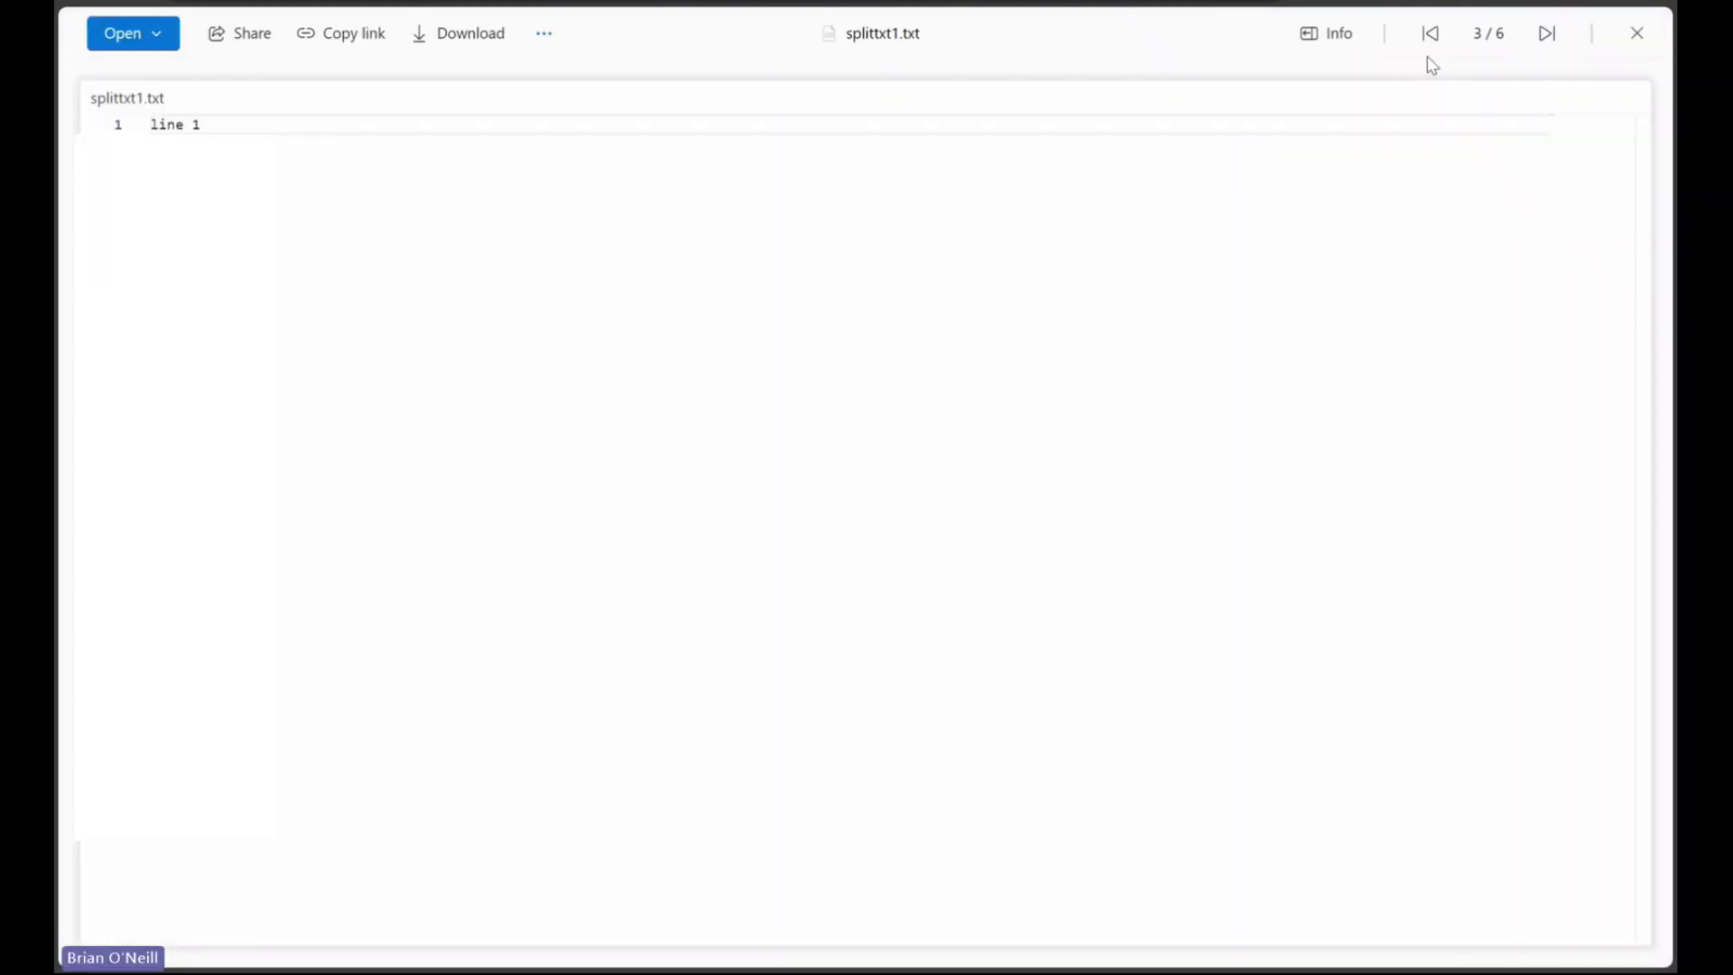
click(1545, 36)
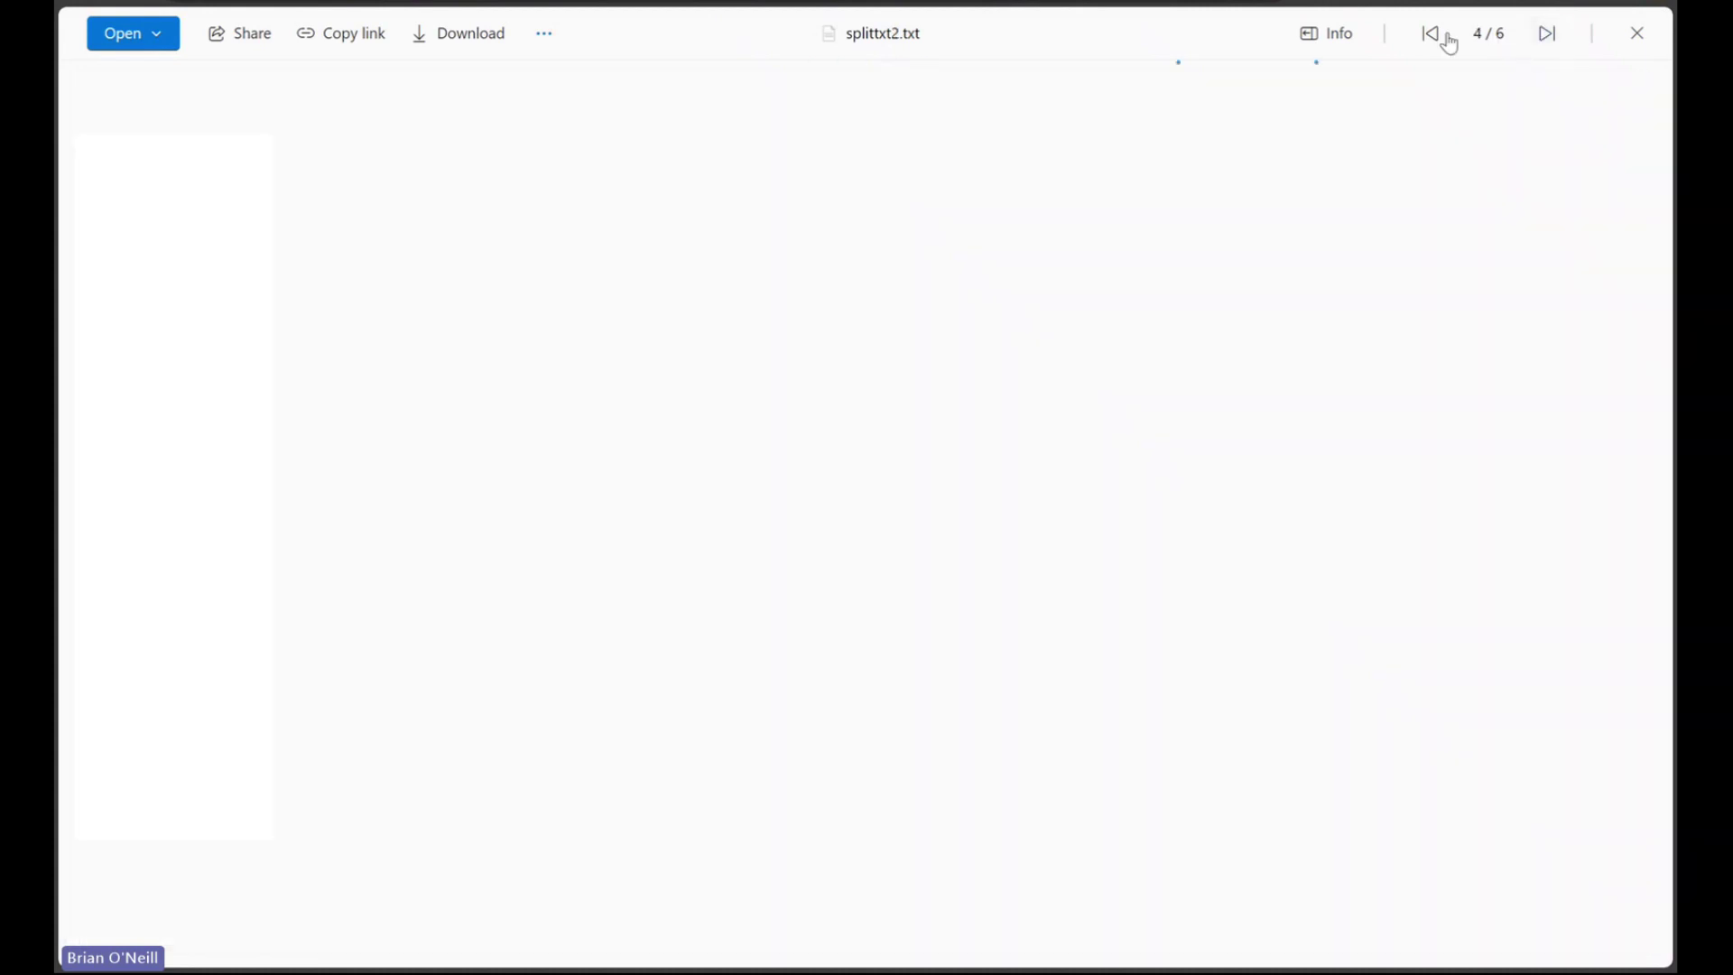
click(1423, 36)
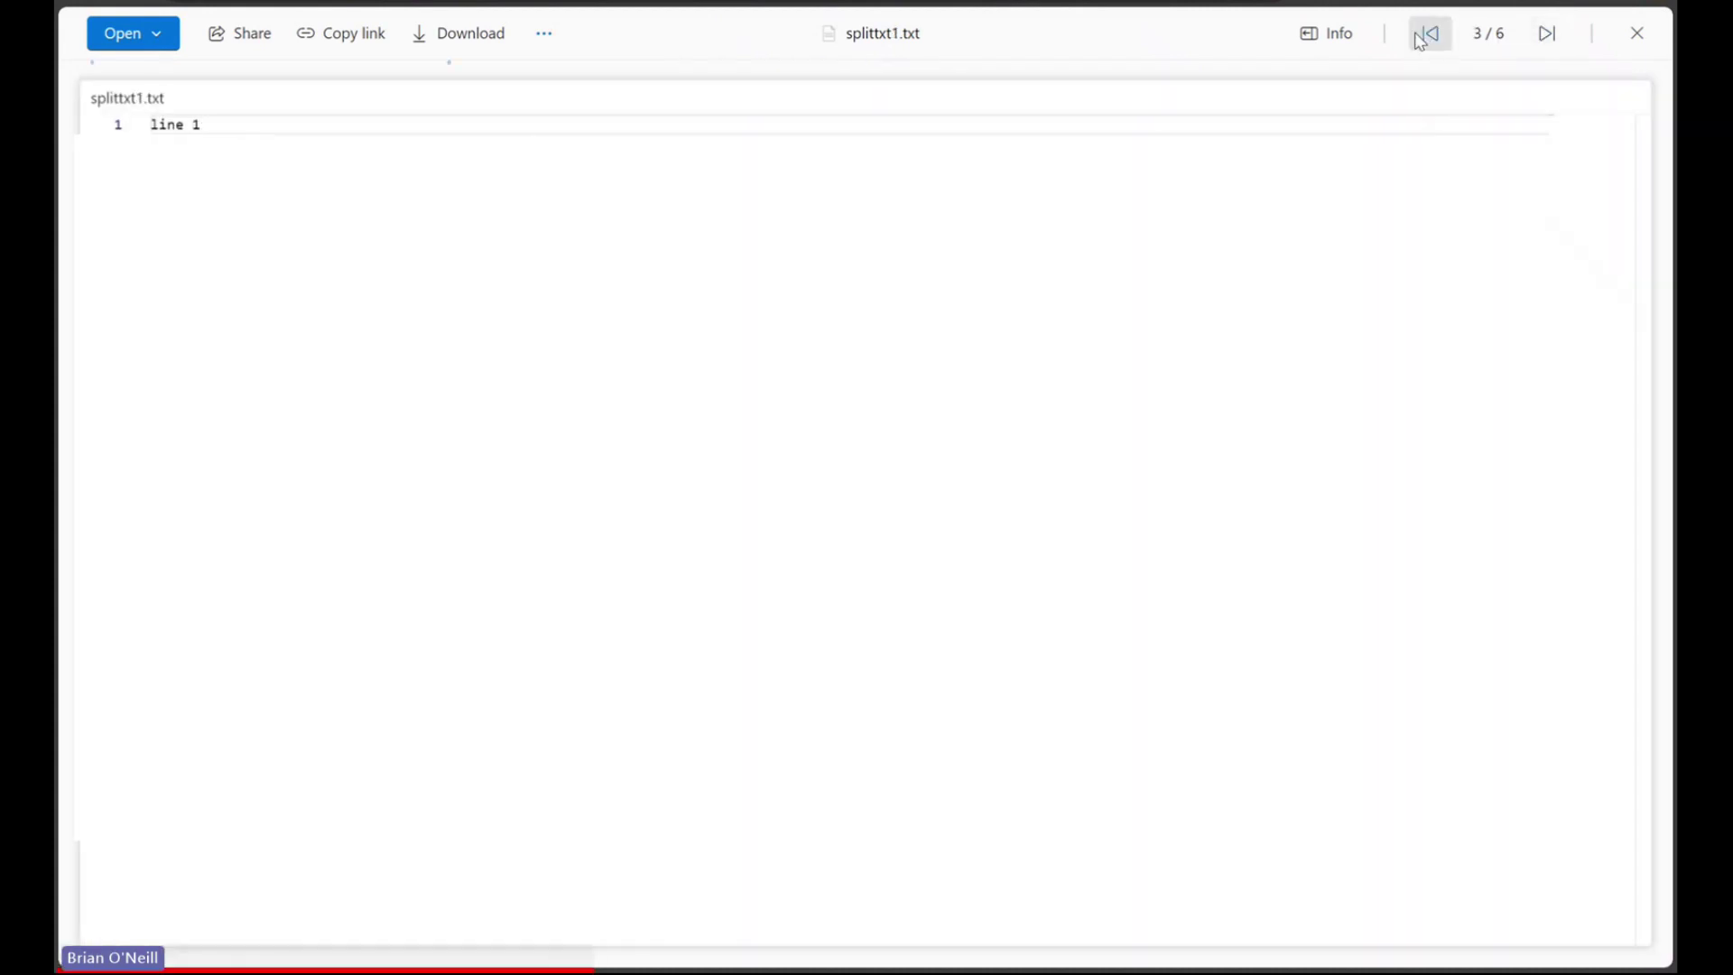
click(1424, 36)
click(1426, 36)
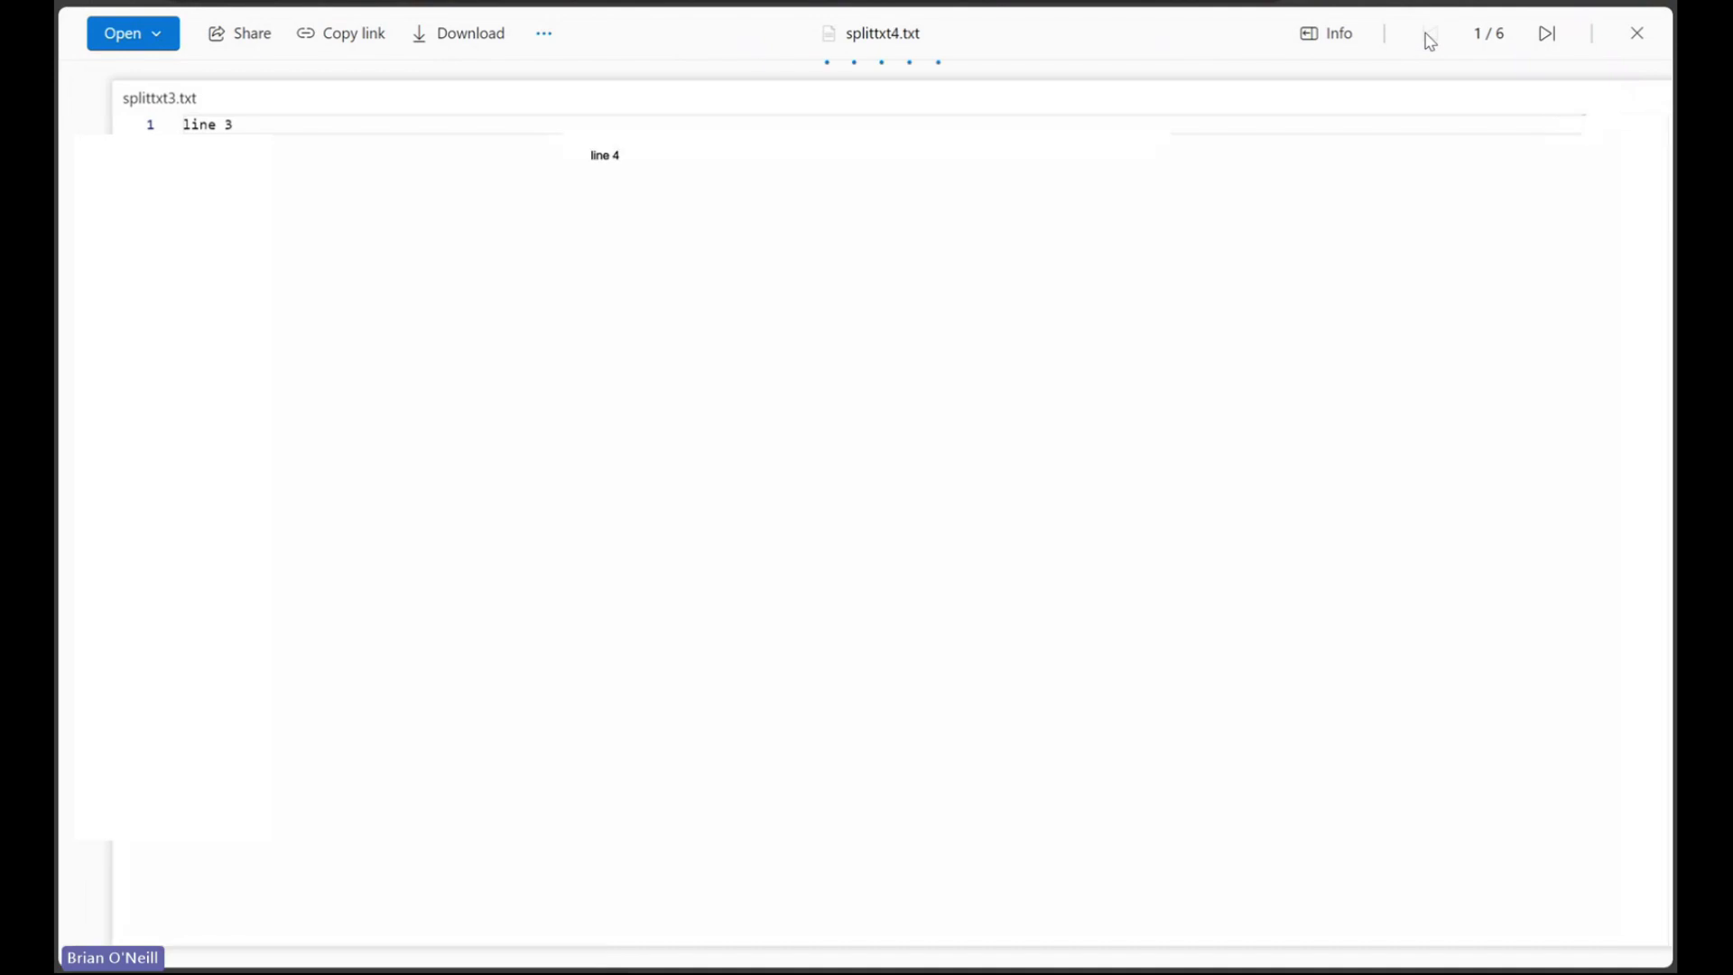